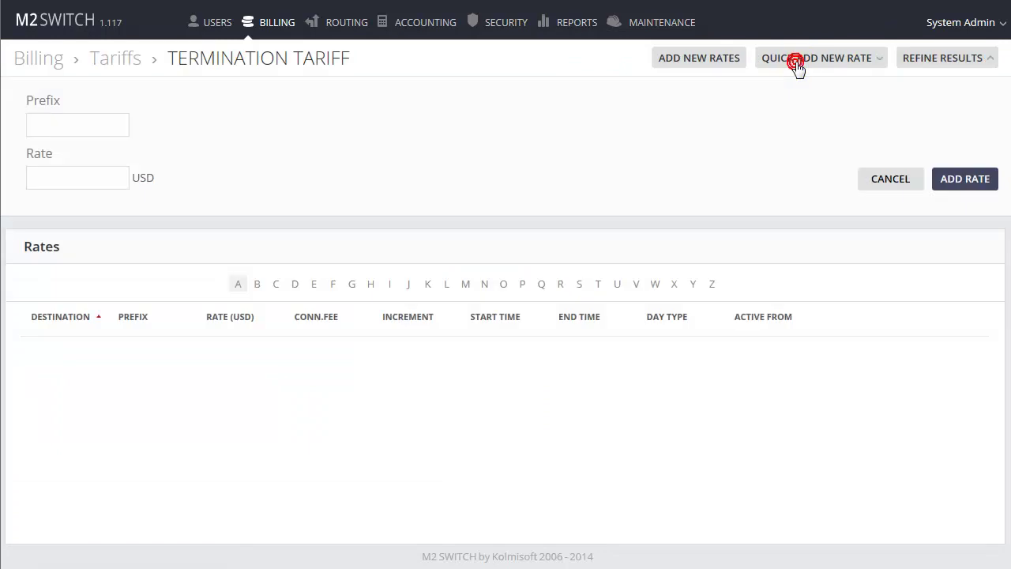
Add prefix 370 at 0.1 USD and confirm the Lithuania - Fixed row under L
{"action": "left_click", "coordinate": [87, 127]}
{"action": "type", "text": "370"}
{"action": "left_click", "coordinate": [59, 175]}
{"action": "type", "text": "0.1"}
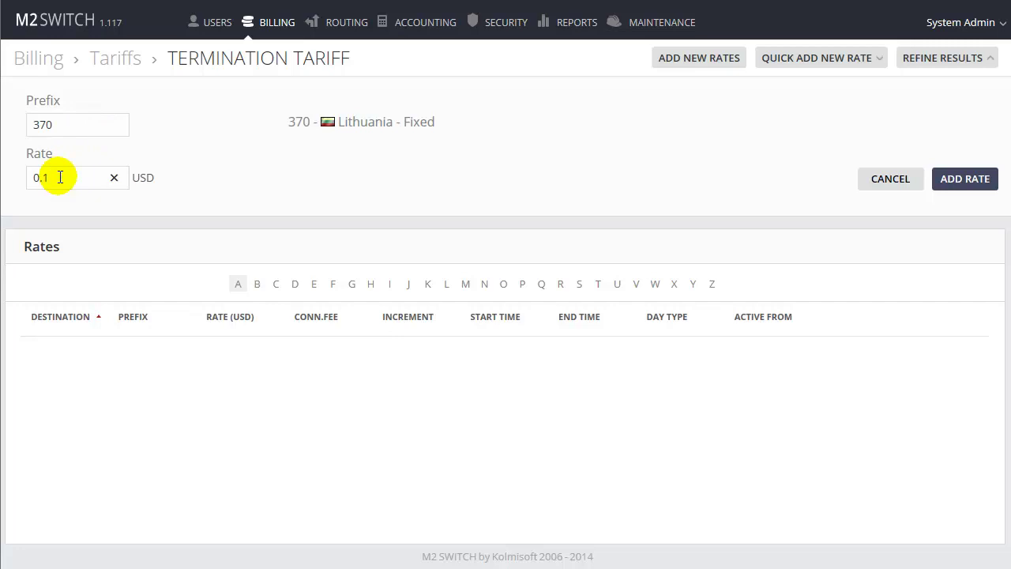
{"action": "left_click", "coordinate": [964, 181]}
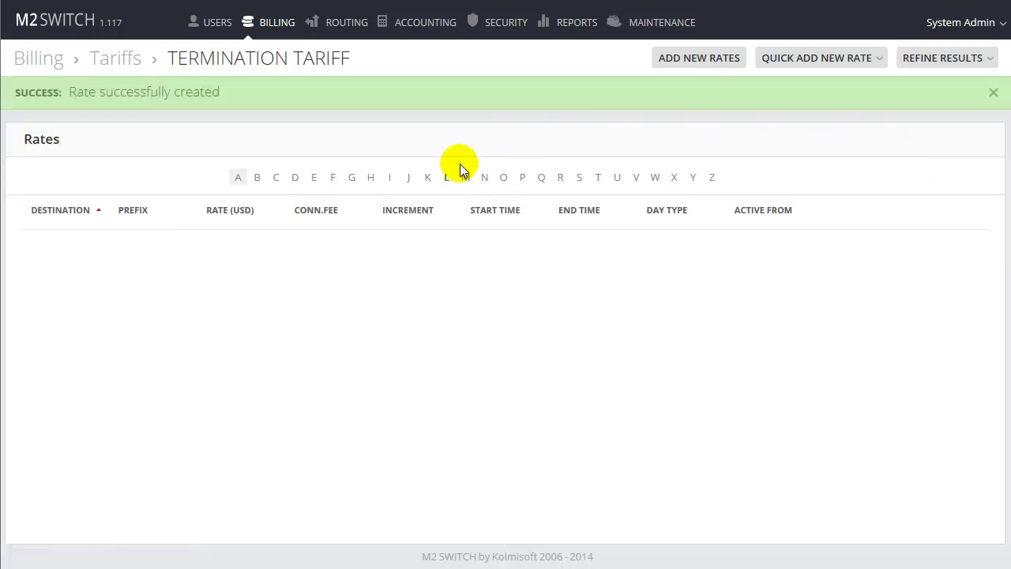
{"action": "left_click", "coordinate": [447, 178]}
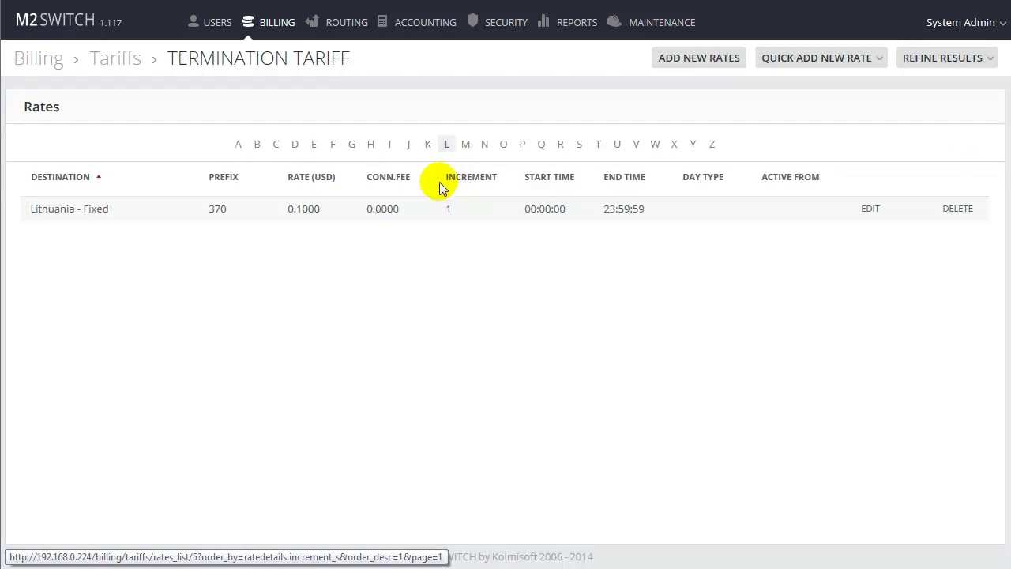
{"action": "left_click_drag", "start_coordinate": [36, 214], "coordinate": [137, 224]}
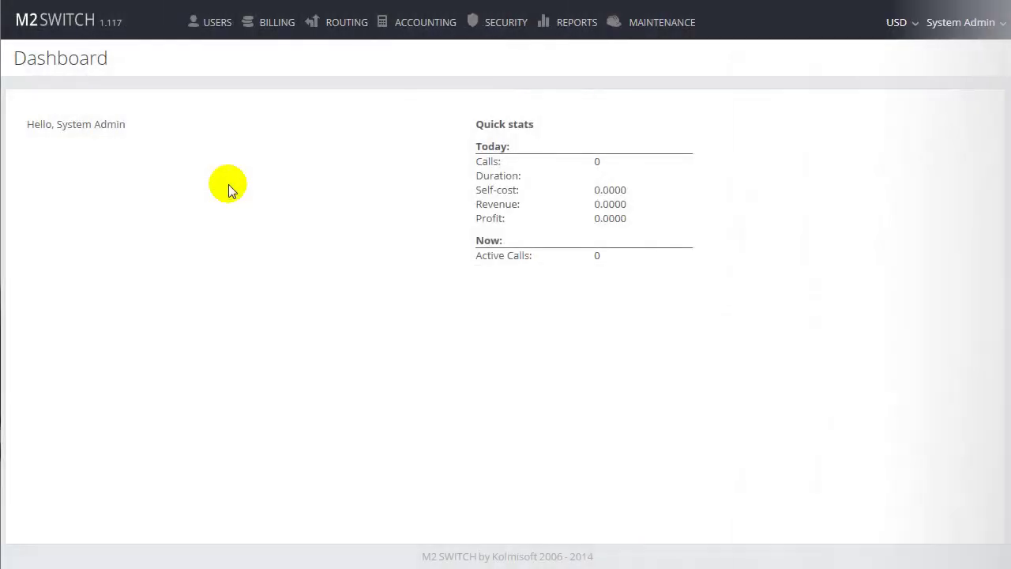
Create user SUPPLIER with a password and a company name
{"action": "mouse_move", "coordinate": [212, 26]}
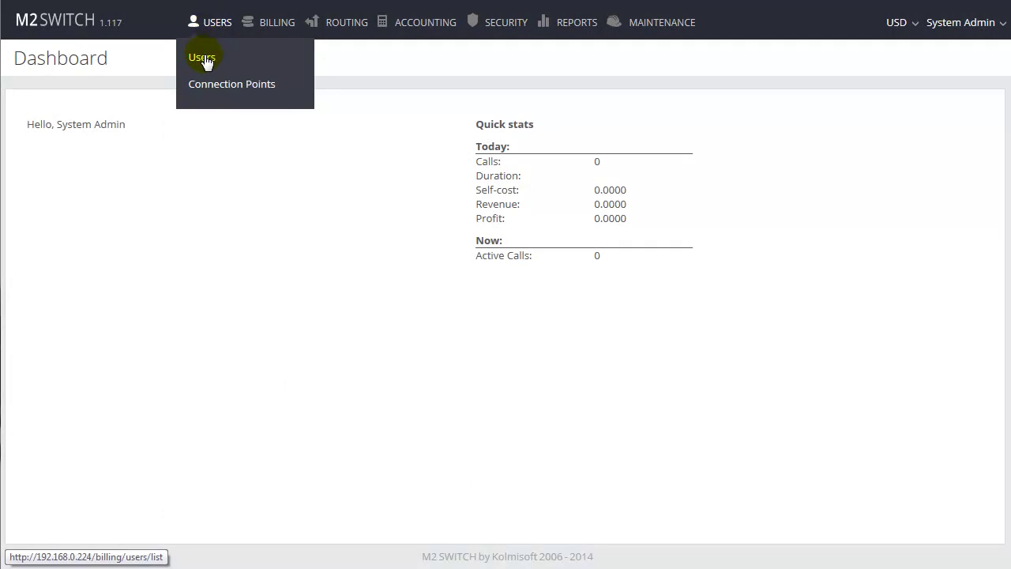
{"action": "left_click", "coordinate": [203, 58]}
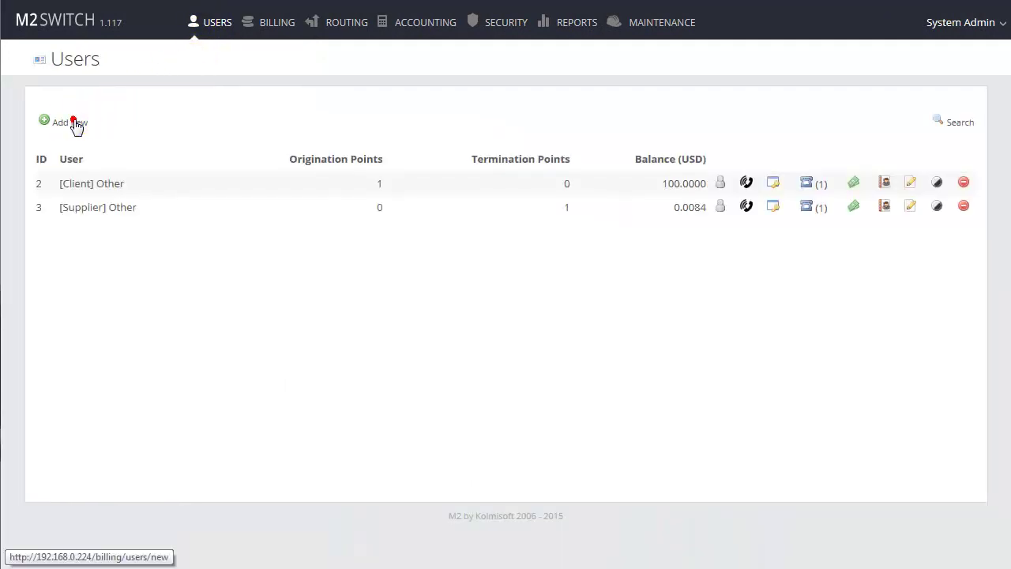
{"action": "left_click", "coordinate": [74, 124]}
{"action": "left_click", "coordinate": [177, 158]}
{"action": "type", "text": "S"}
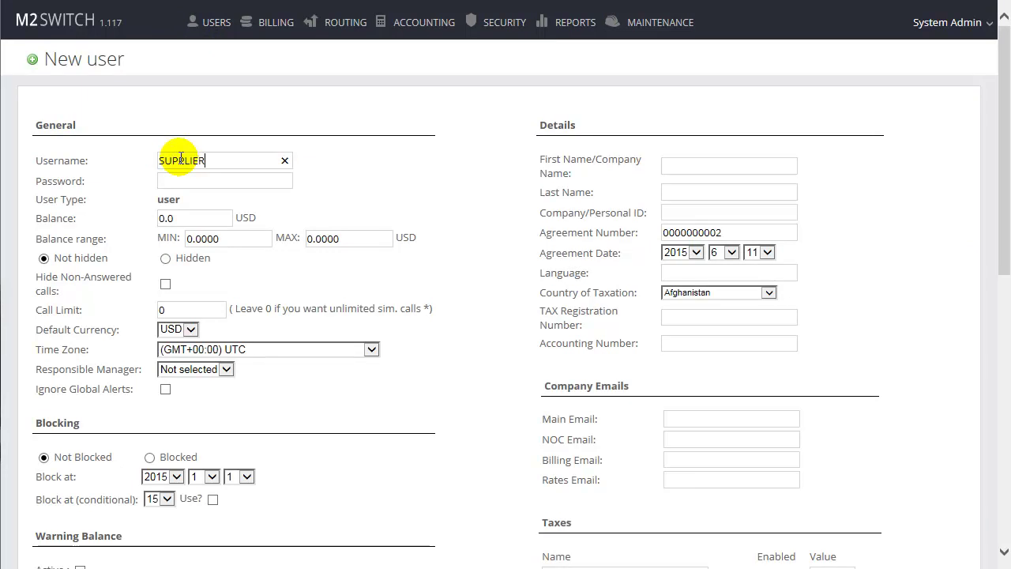
{"action": "type", "text": "UPPLIER"}
{"action": "left_click", "coordinate": [184, 180]}
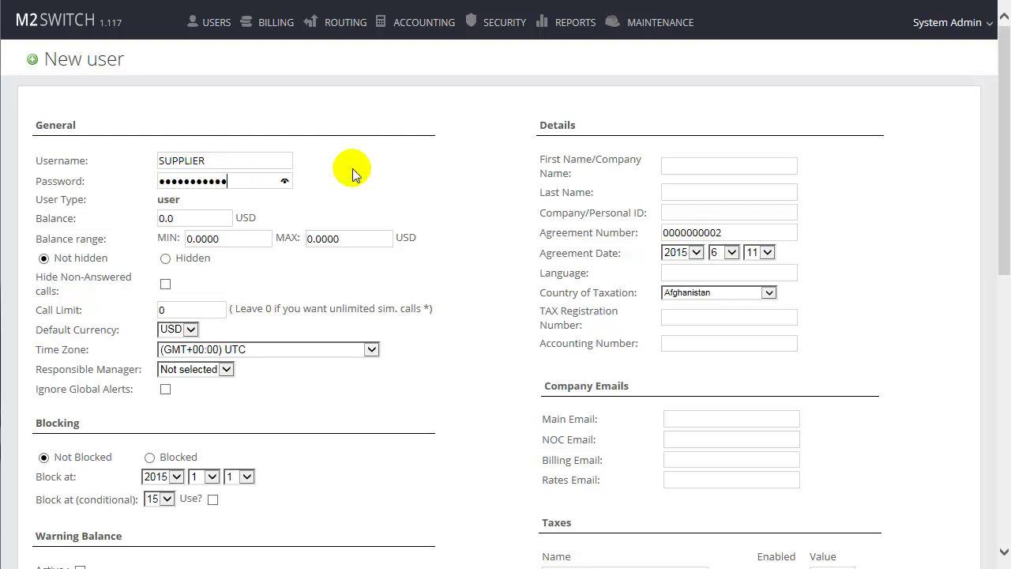
{"action": "left_click", "coordinate": [697, 165]}
{"action": "type", "text": "SUPPLIER"}
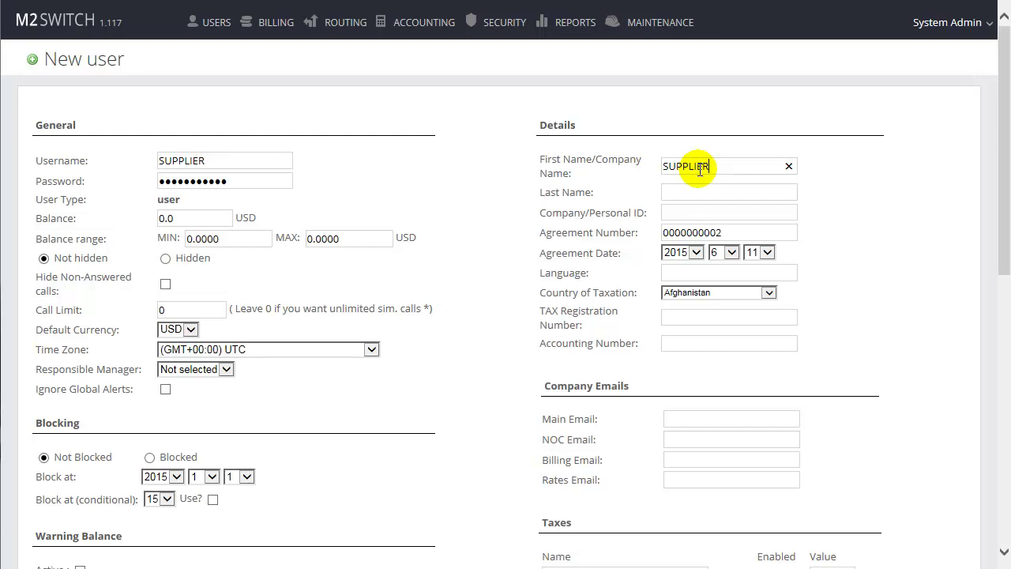
{"action": "scroll", "coordinate": [986, 365], "scroll_direction": "down", "scroll_amount": 7}
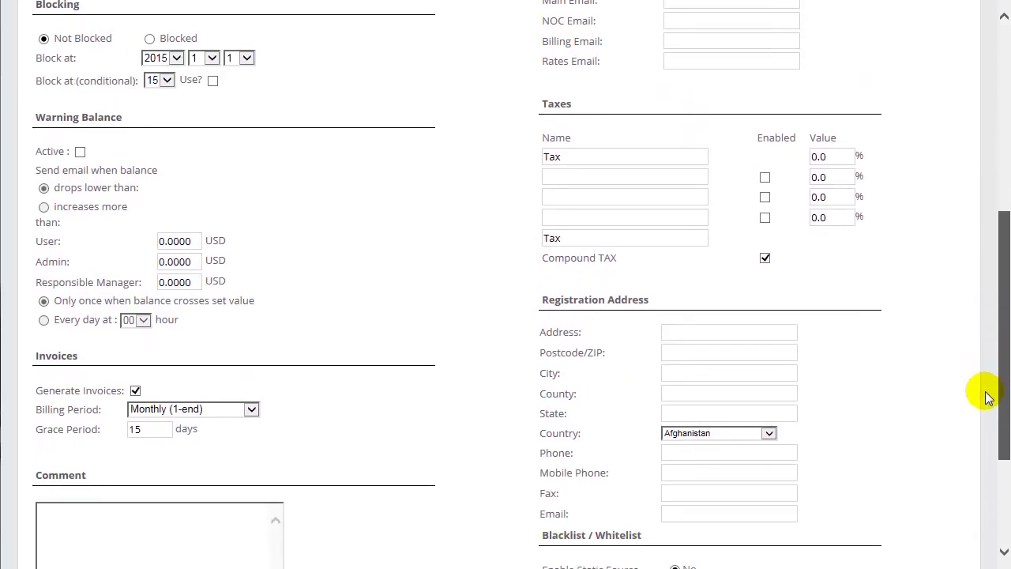
{"action": "scroll", "coordinate": [991, 444], "scroll_direction": "down", "scroll_amount": 2}
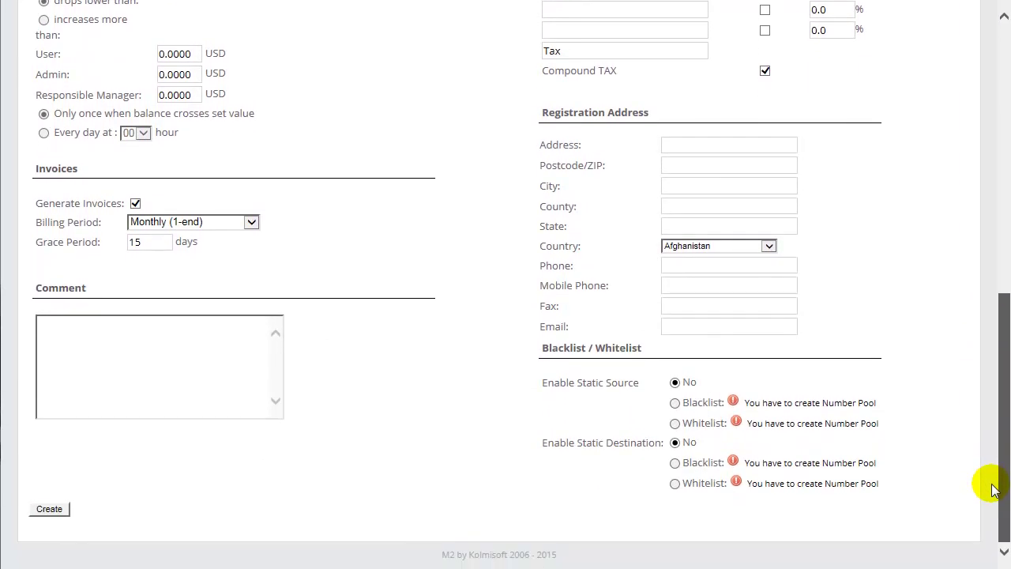
{"action": "left_click", "coordinate": [52, 510]}
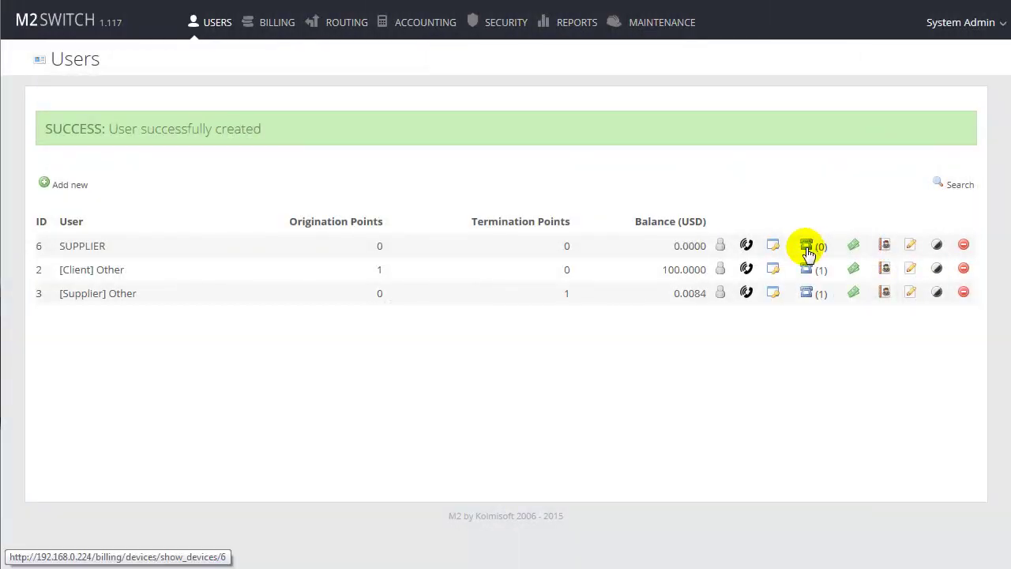
Add a SUPPLIER connection point TERMINATION POINT with IP address 5.9.120.86
{"action": "left_click", "coordinate": [807, 250]}
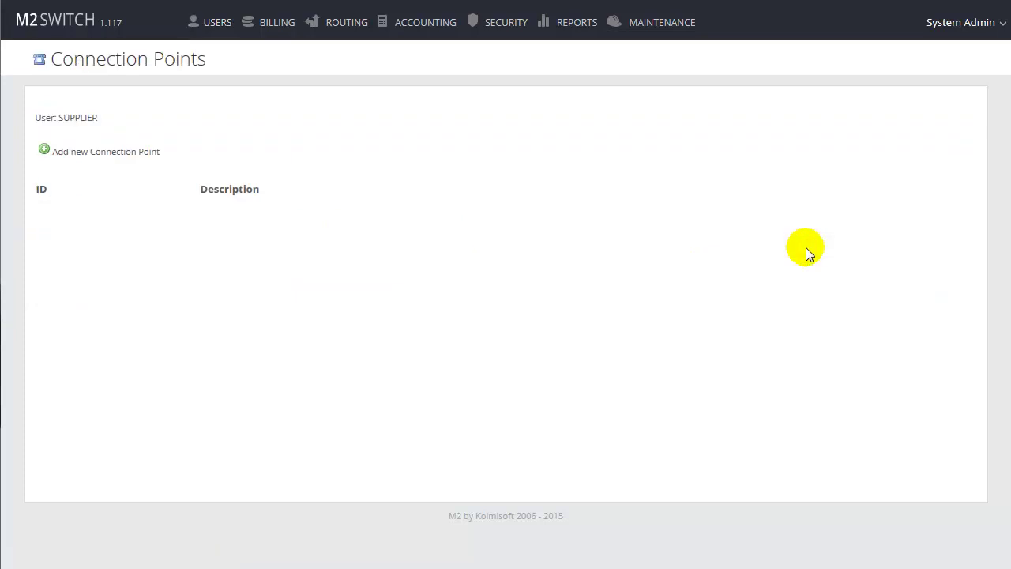
{"action": "left_click", "coordinate": [108, 152]}
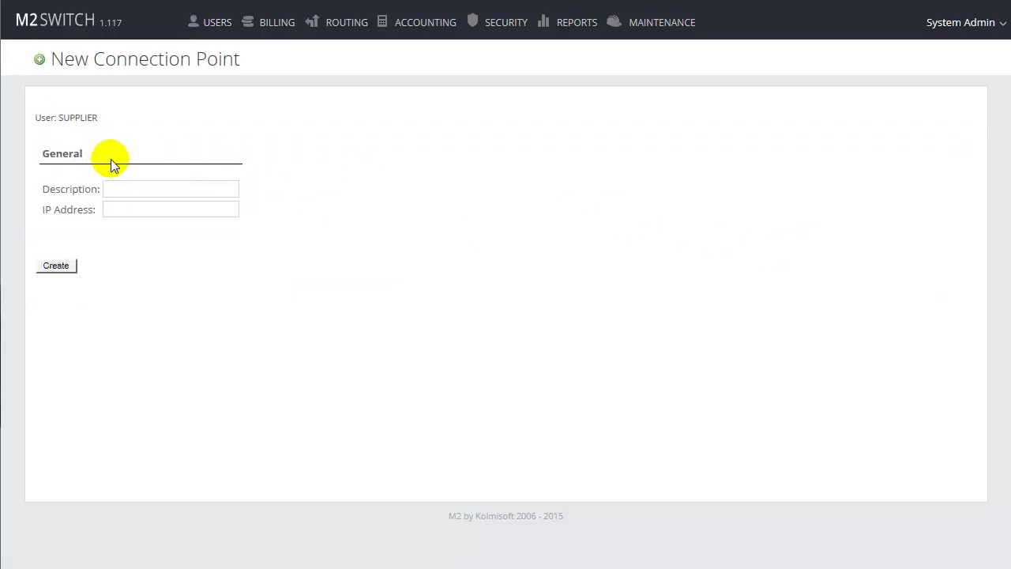
{"action": "left_click", "coordinate": [122, 186]}
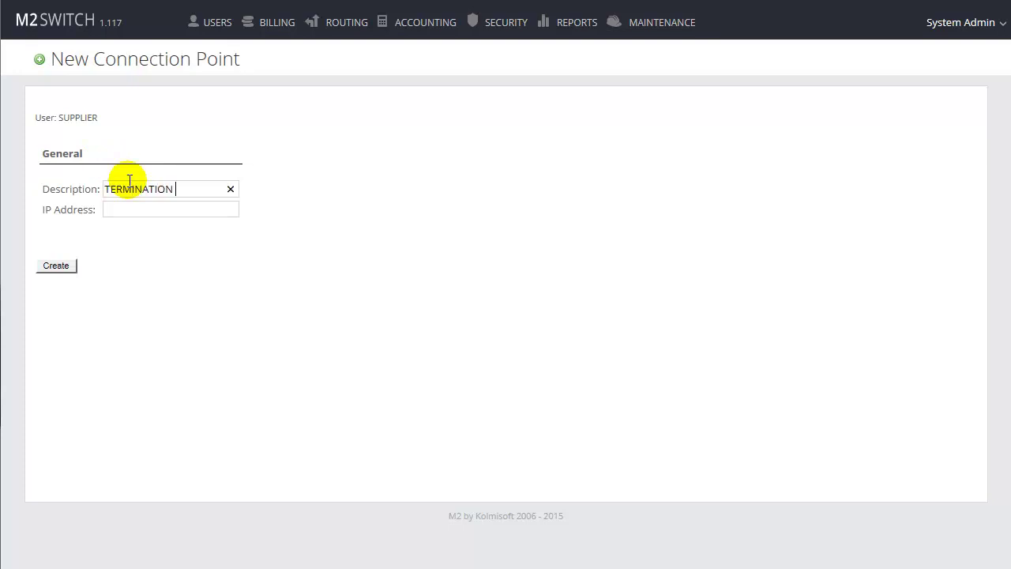
{"action": "type", "text": "TERMINATION POINT"}
{"action": "left_click", "coordinate": [140, 208]}
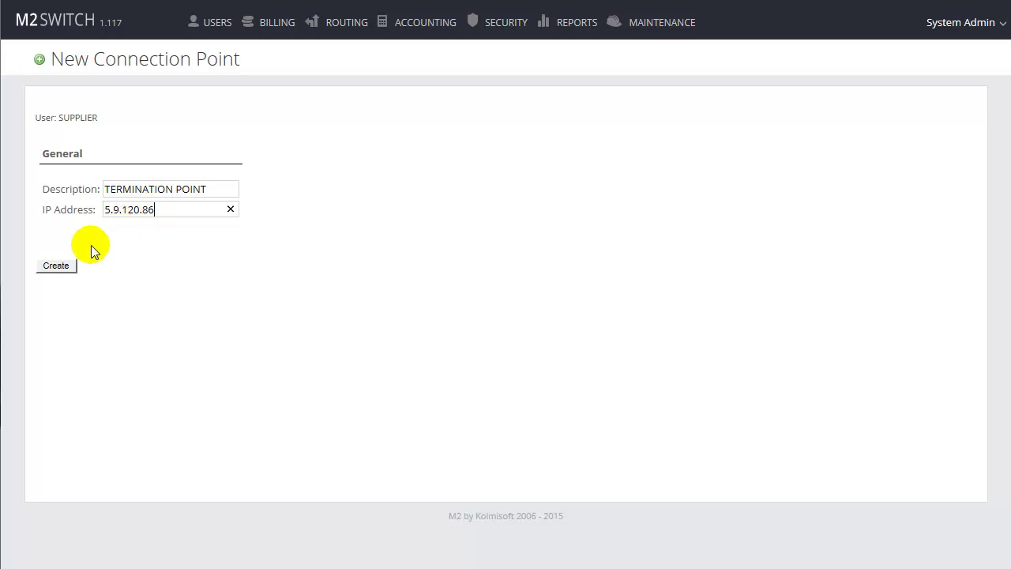
{"action": "left_click", "coordinate": [56, 266]}
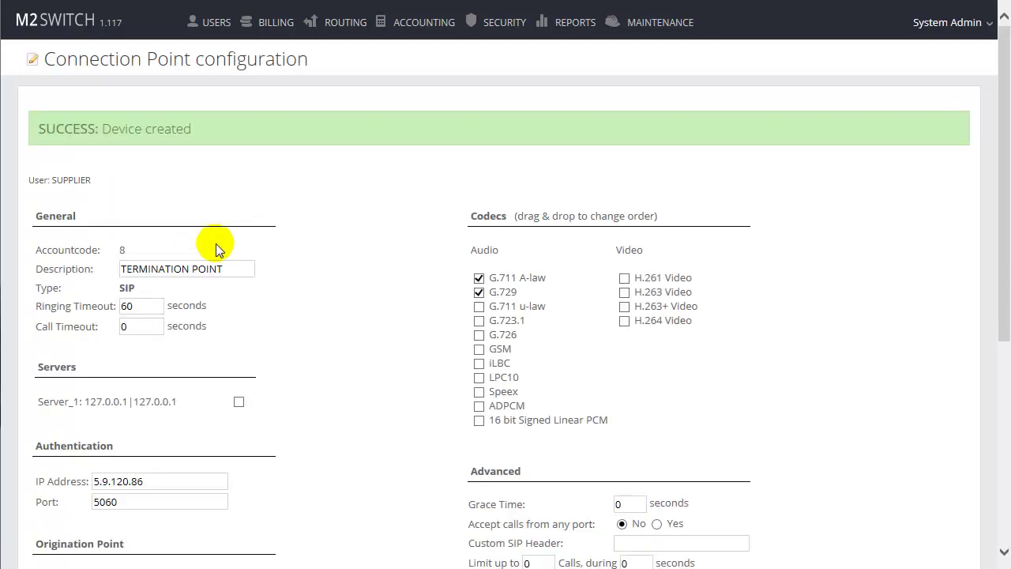
Disable the G.711 A-law codec and enable Server_1 on TERMINATION POINT
{"action": "left_click", "coordinate": [478, 279]}
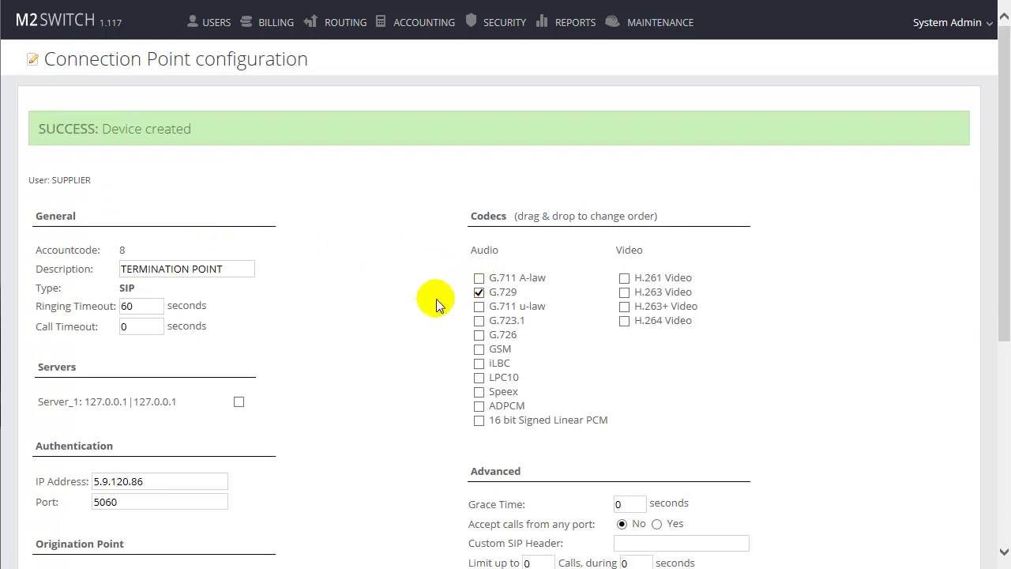
{"action": "left_click", "coordinate": [238, 401]}
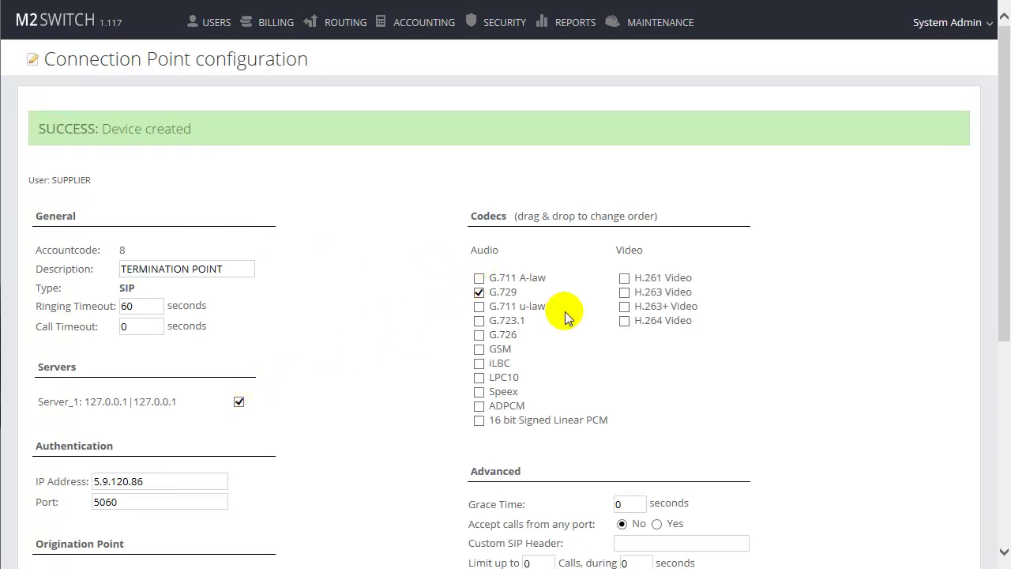
{"action": "left_click_drag", "start_coordinate": [1000, 209], "coordinate": [998, 411]}
Make it an active termination point on TERMINATION TARIFF, allowing .* from any port
{"action": "left_click", "coordinate": [202, 296]}
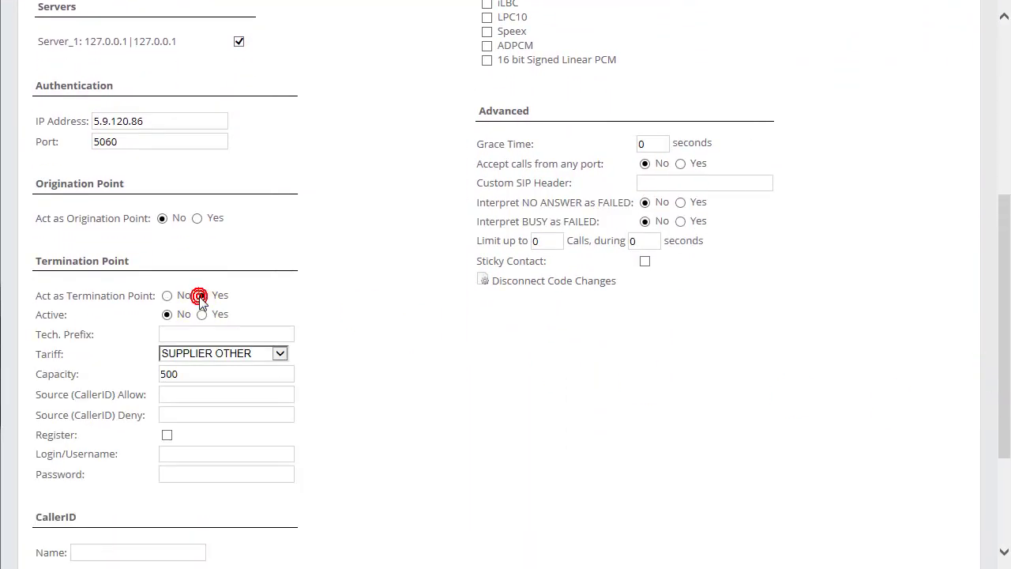
{"action": "left_click", "coordinate": [203, 315]}
{"action": "left_click", "coordinate": [216, 357]}
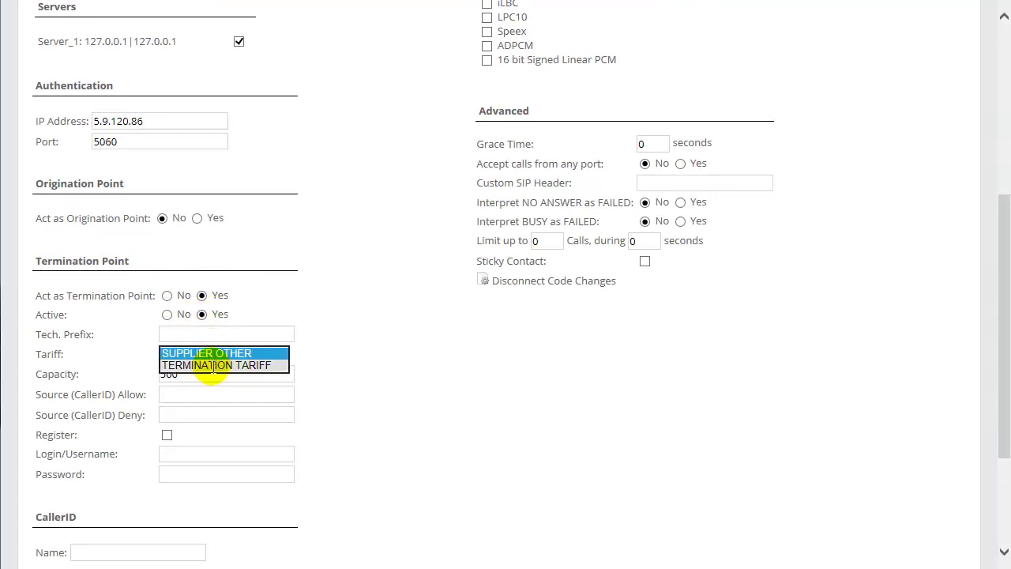
{"action": "left_click", "coordinate": [214, 366]}
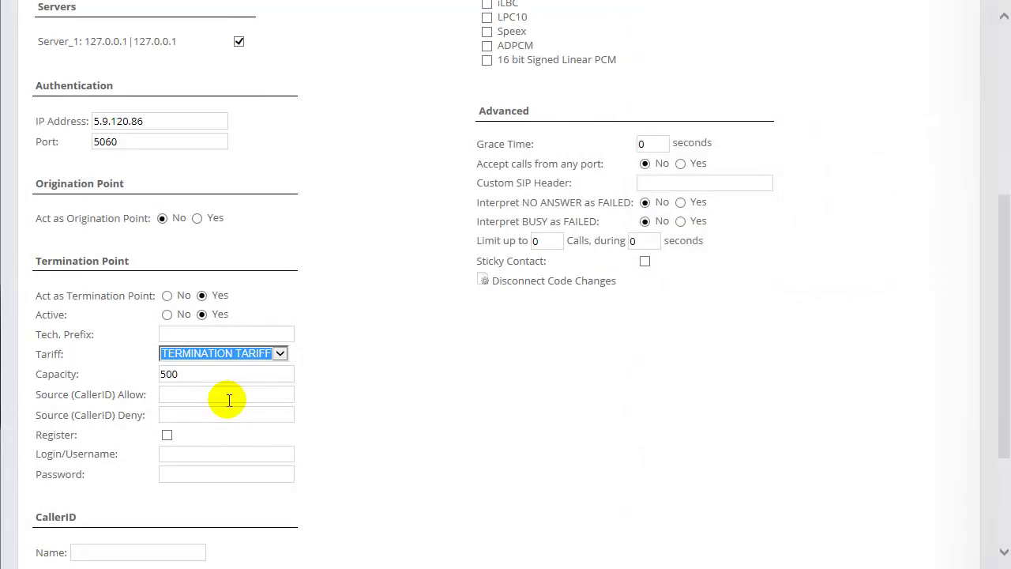
{"action": "left_click", "coordinate": [228, 401]}
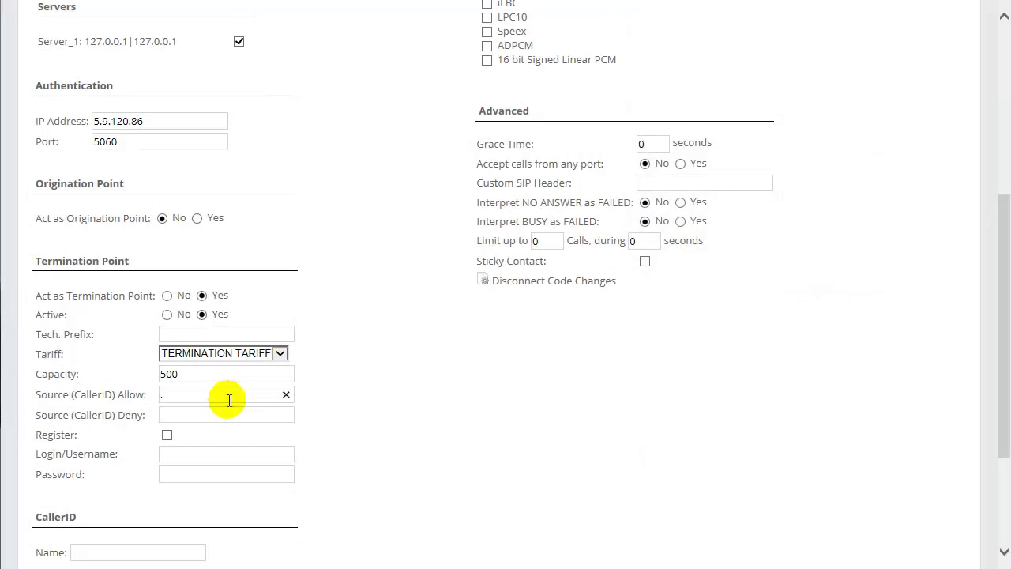
{"action": "left_click", "coordinate": [680, 163]}
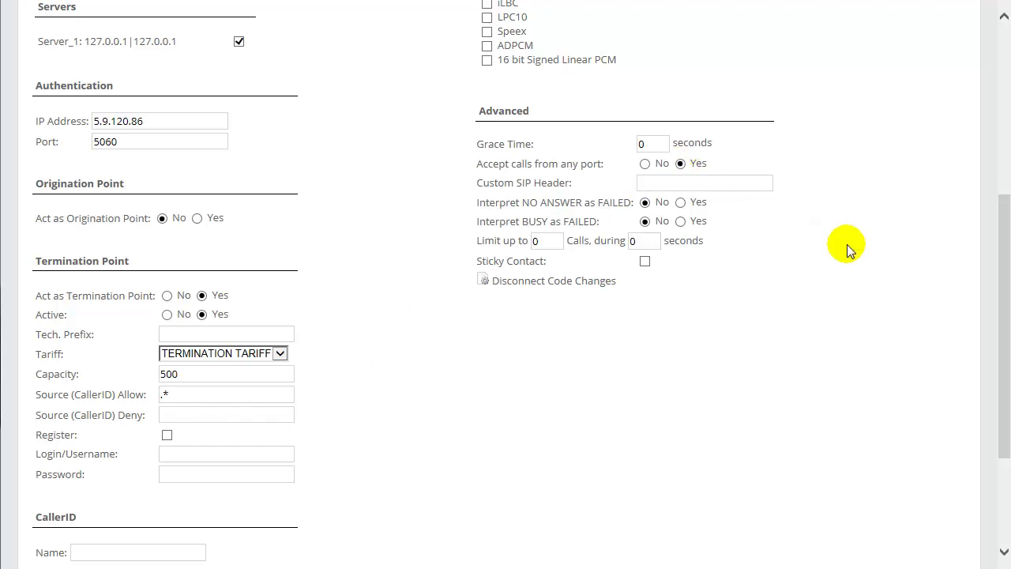
{"action": "left_click_drag", "start_coordinate": [1001, 295], "coordinate": [993, 384]}
{"action": "left_click", "coordinate": [50, 493]}
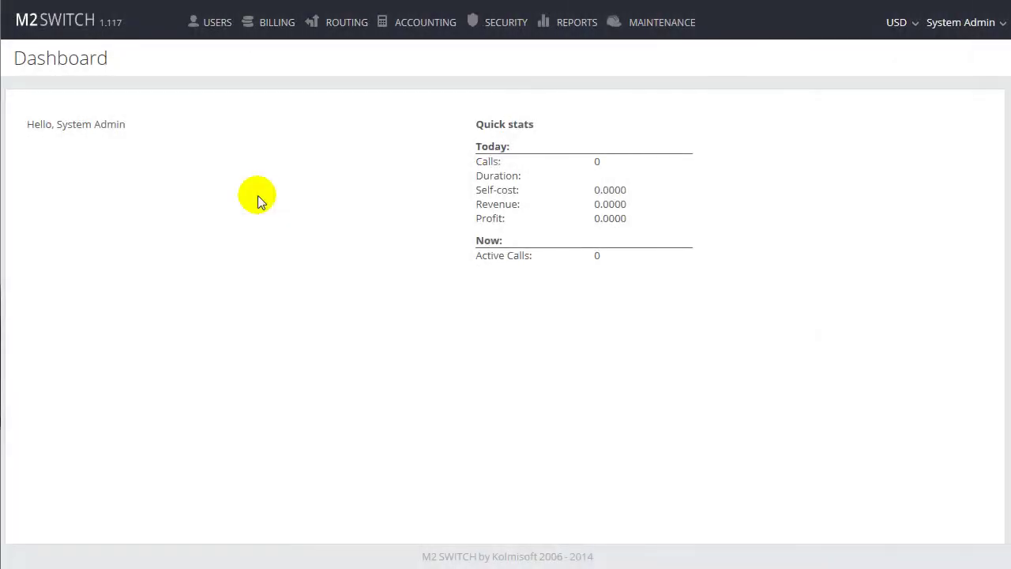
Create dial peer DIAL PEER with source and destination regexp both .*
{"action": "mouse_move", "coordinate": [347, 32]}
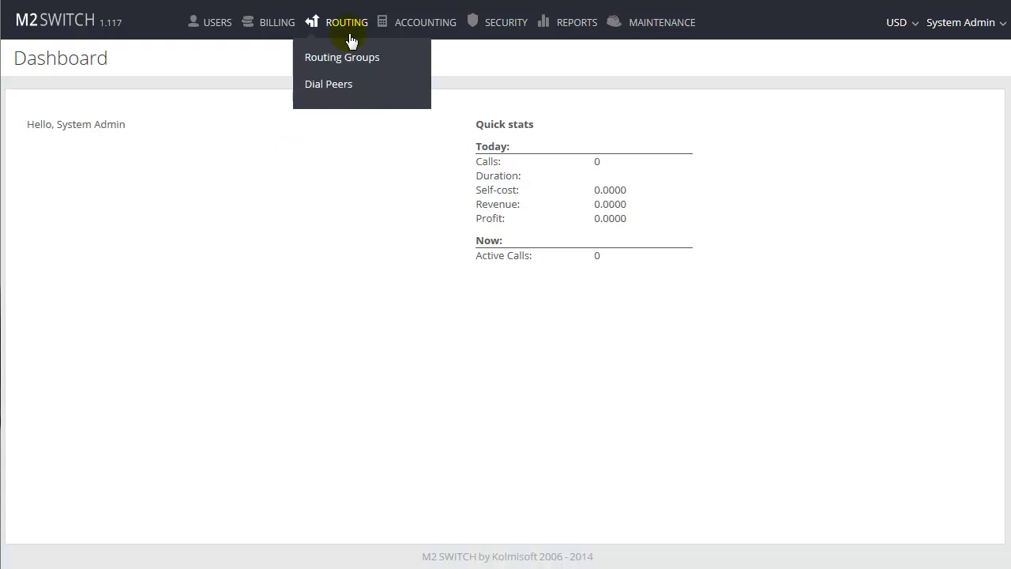
{"action": "left_click", "coordinate": [330, 84]}
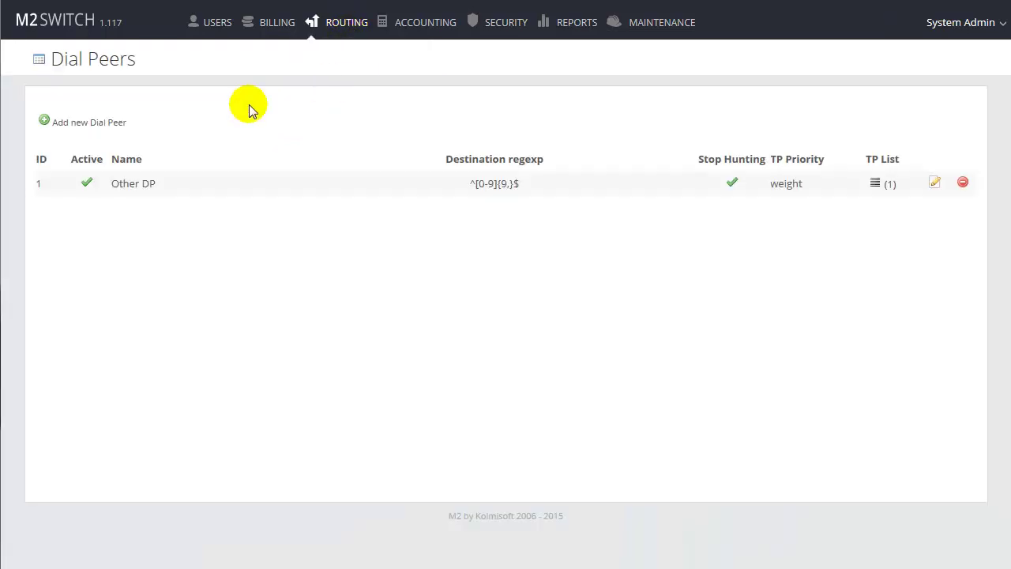
{"action": "left_click", "coordinate": [114, 124]}
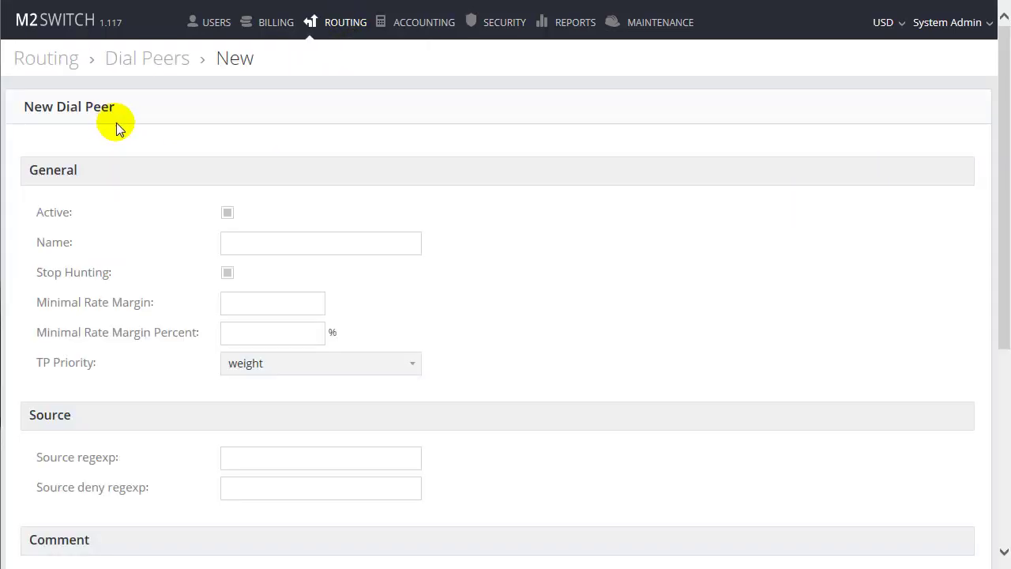
{"action": "left_click", "coordinate": [255, 241]}
{"action": "type", "text": "DIAL PEER"}
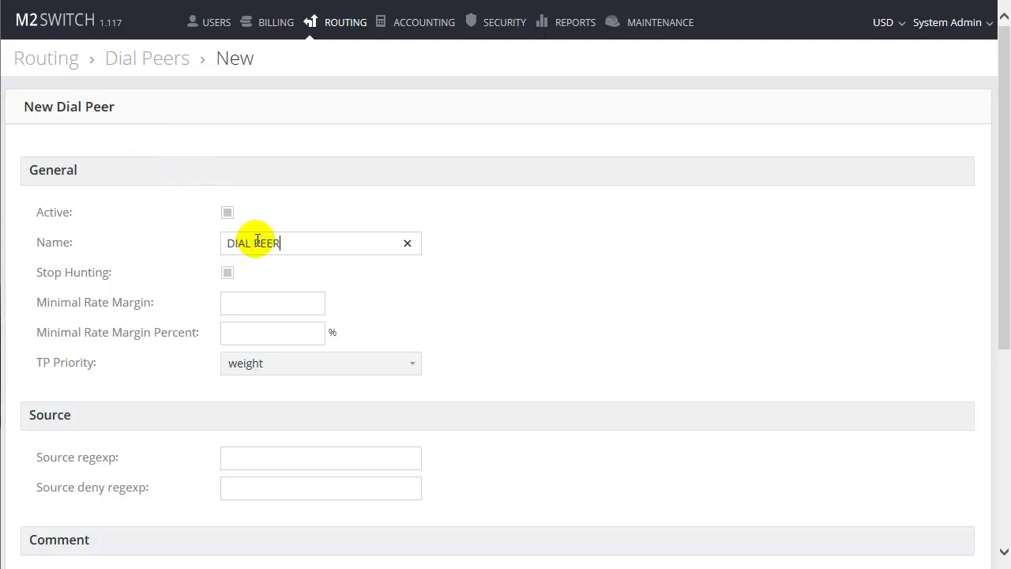
{"action": "left_click", "coordinate": [260, 459]}
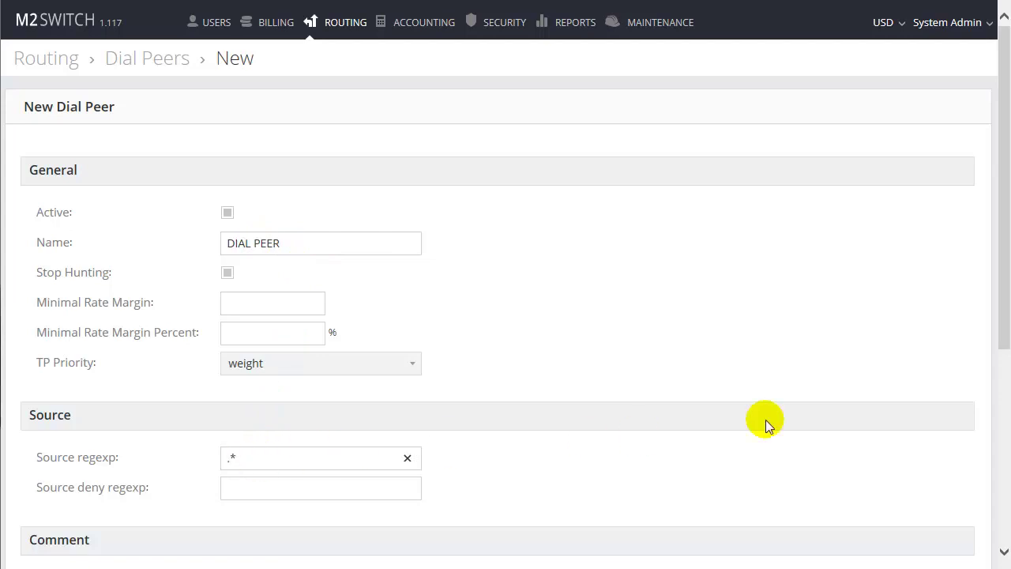
{"action": "scroll", "coordinate": [993, 339], "scroll_direction": "down", "scroll_amount": 3}
{"action": "scroll", "coordinate": [997, 339], "scroll_direction": "down", "scroll_amount": 2}
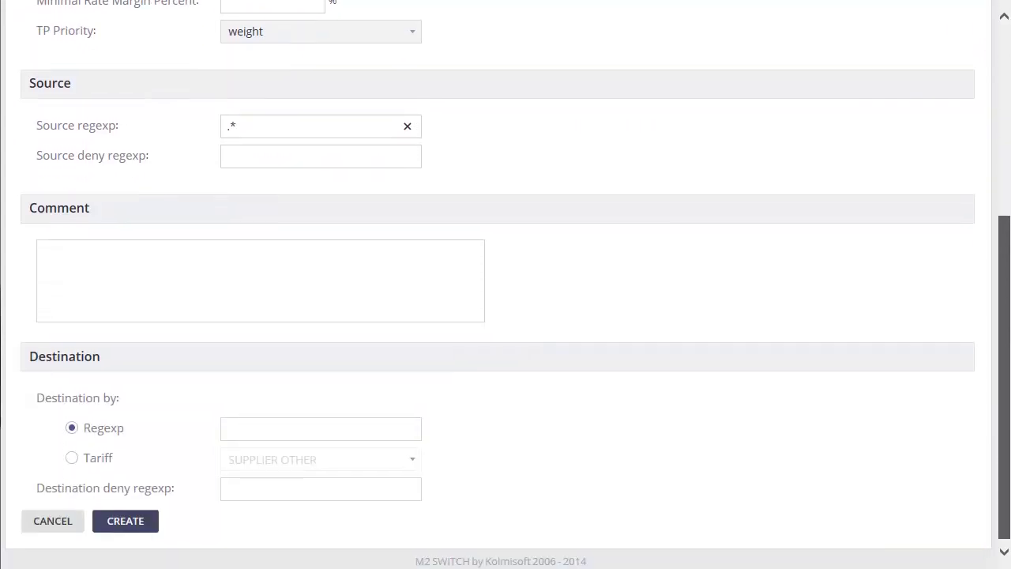
{"action": "left_click", "coordinate": [323, 421]}
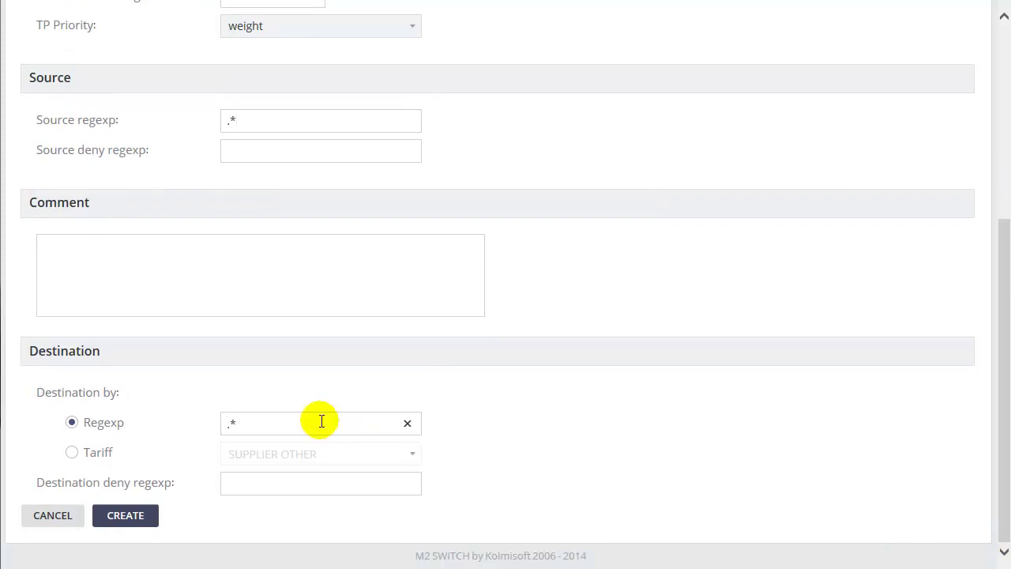
{"action": "left_click", "coordinate": [127, 515]}
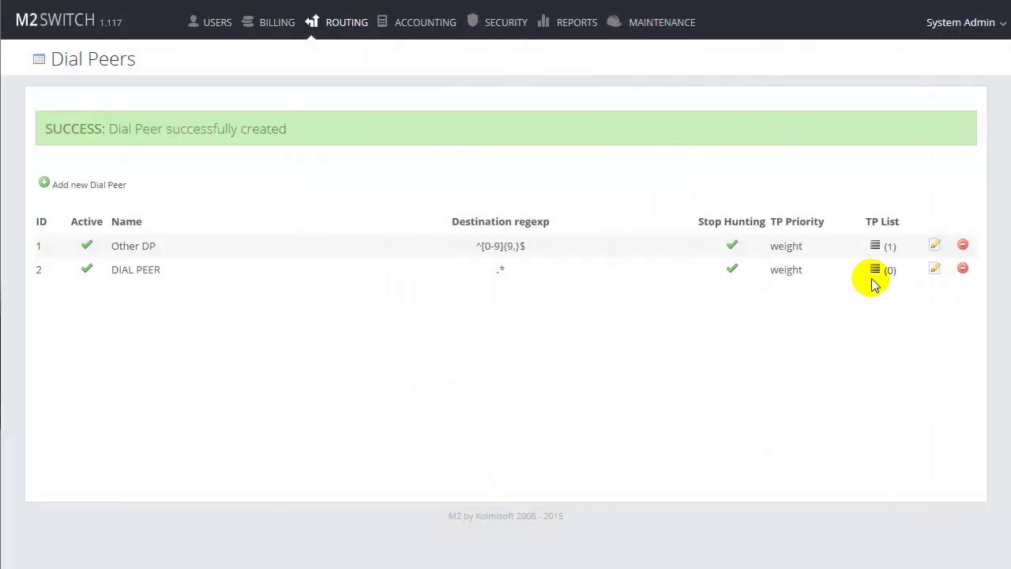
Assign TERMINATION POINT to DIAL PEER with percent 100 and weight 1
{"action": "left_click", "coordinate": [878, 270]}
{"action": "left_click", "coordinate": [882, 62]}
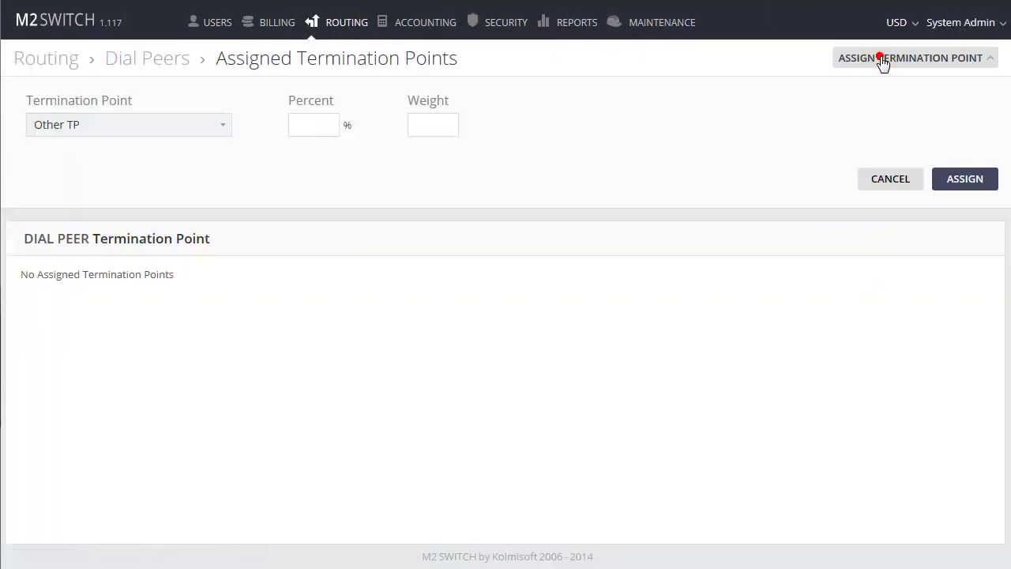
{"action": "left_click", "coordinate": [185, 124]}
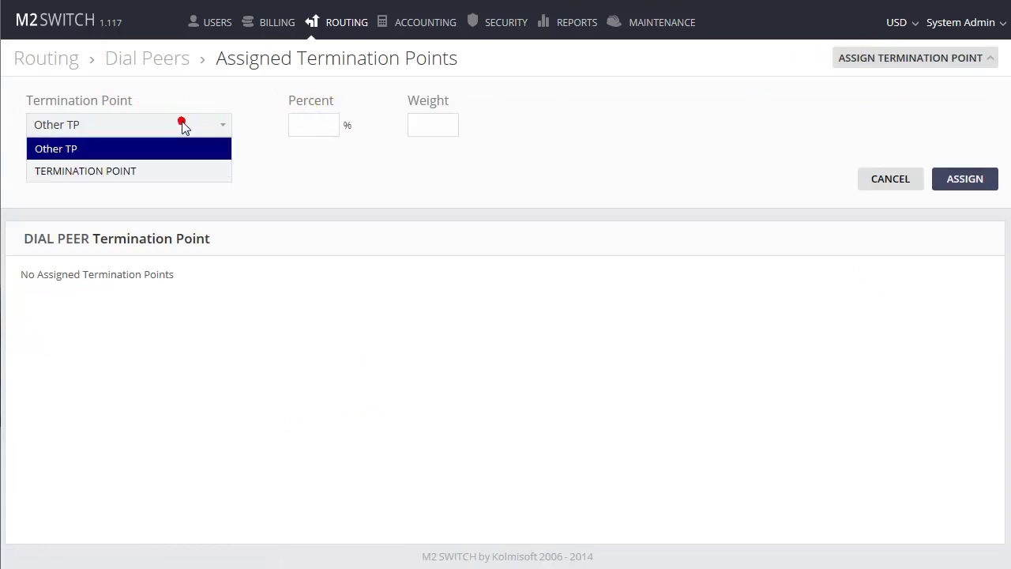
{"action": "left_click", "coordinate": [136, 172]}
{"action": "left_click", "coordinate": [315, 125]}
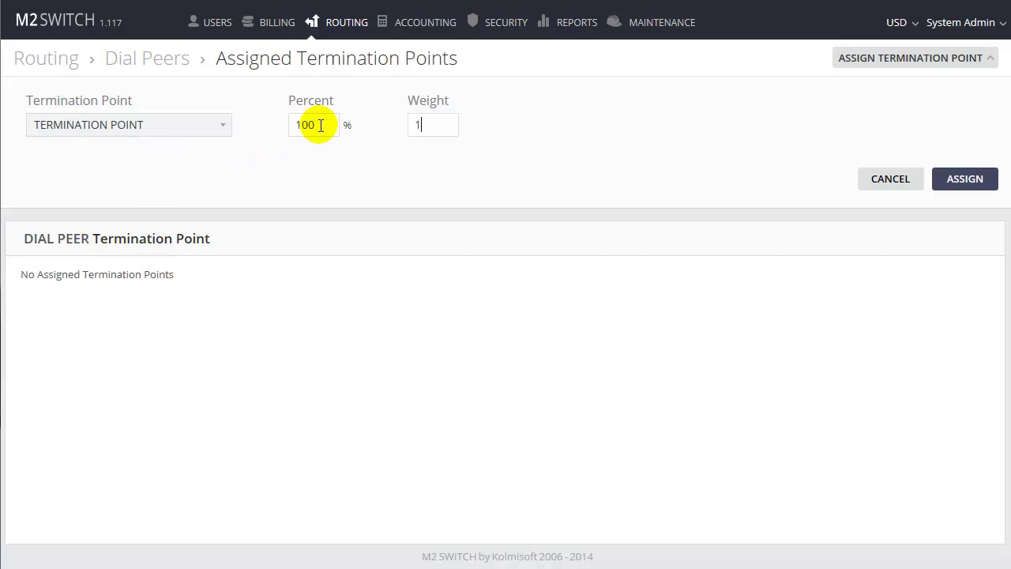
{"action": "key", "text": "Tab"}
{"action": "type", "text": "1"}
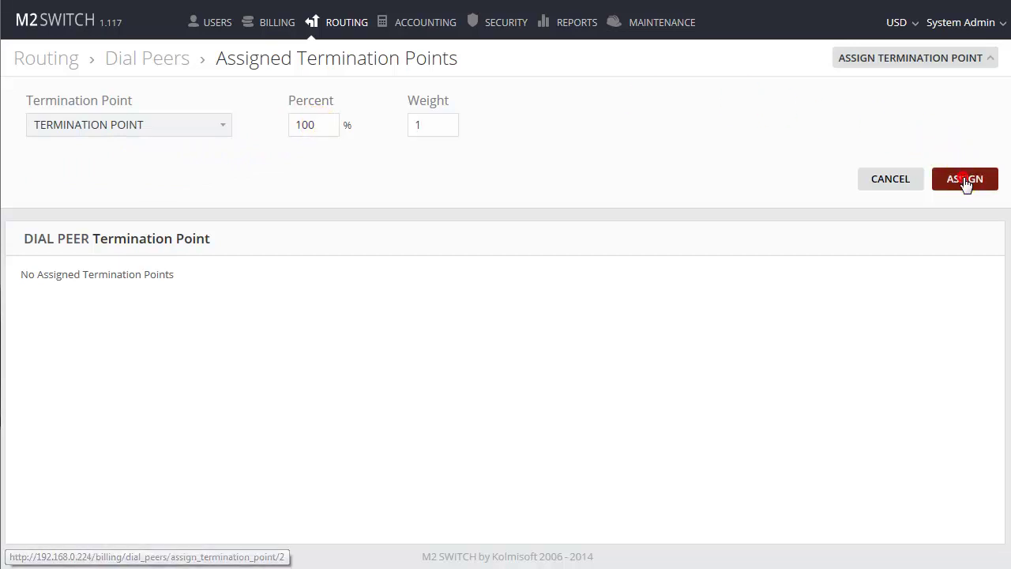
{"action": "left_click", "coordinate": [965, 181]}
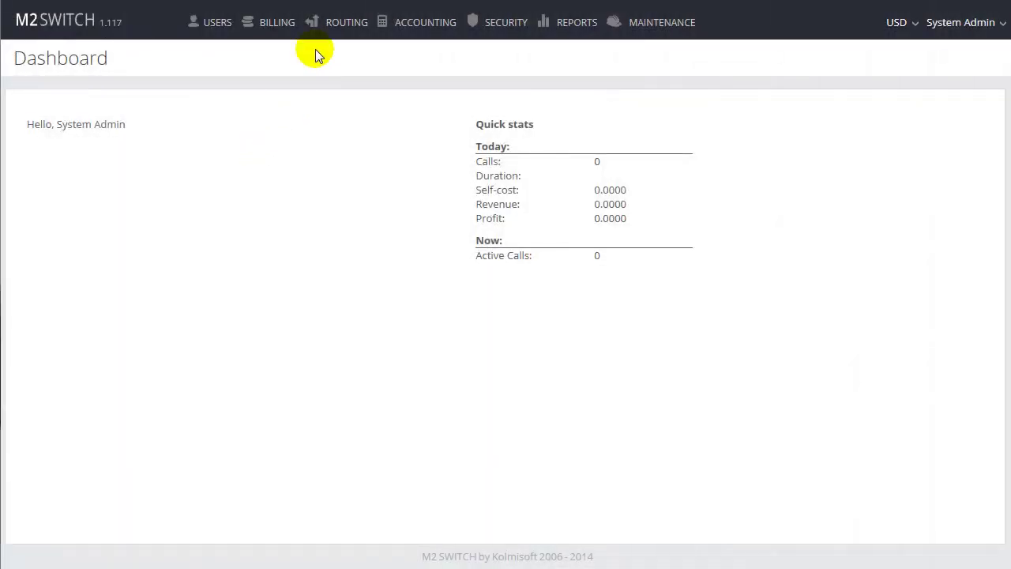
Create routing group ROUTING GROUP, leaving failover as None
{"action": "mouse_move", "coordinate": [334, 27]}
{"action": "left_click", "coordinate": [327, 59]}
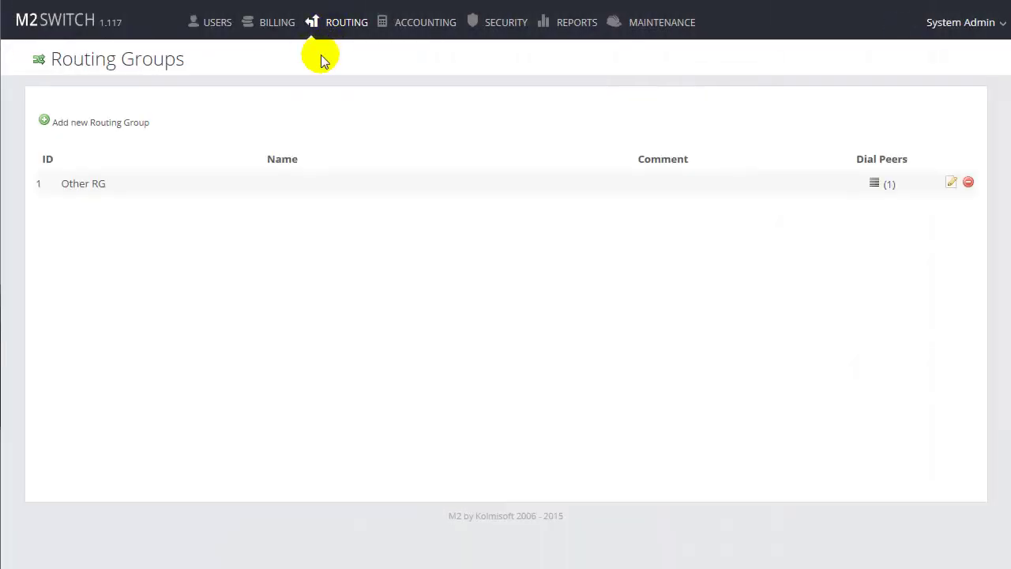
{"action": "left_click", "coordinate": [116, 123]}
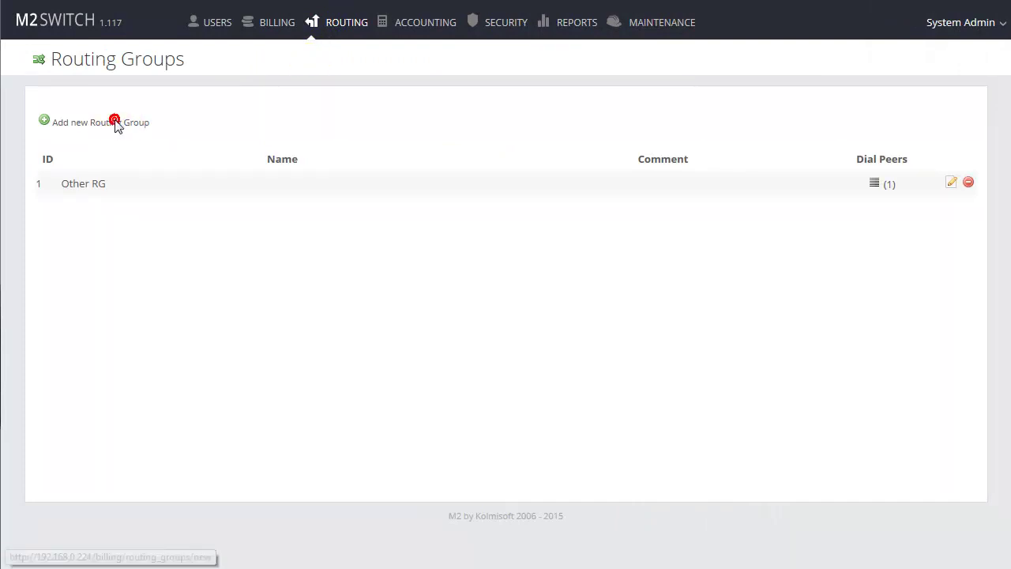
{"action": "left_click", "coordinate": [169, 121]}
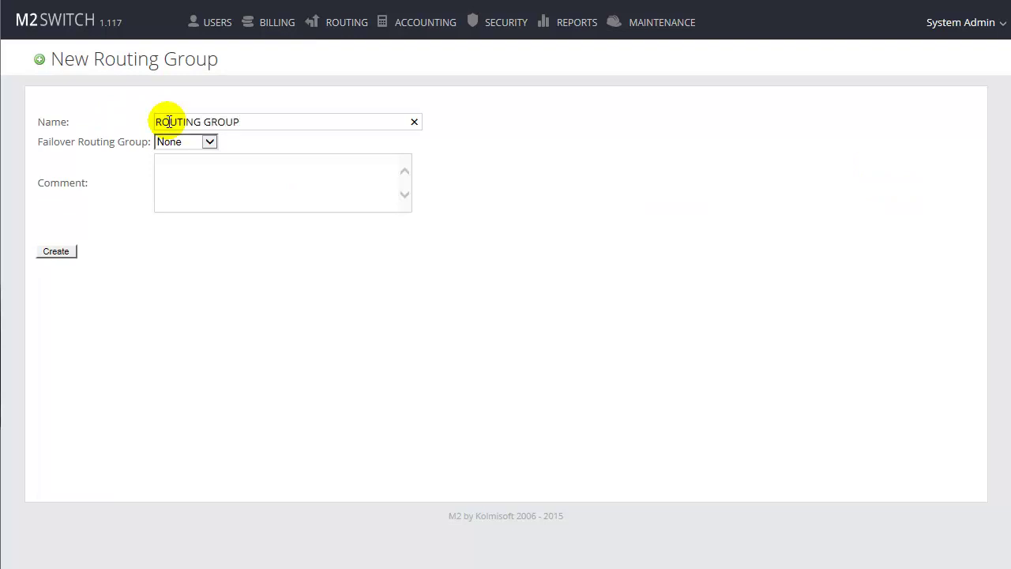
{"action": "left_click", "coordinate": [54, 251]}
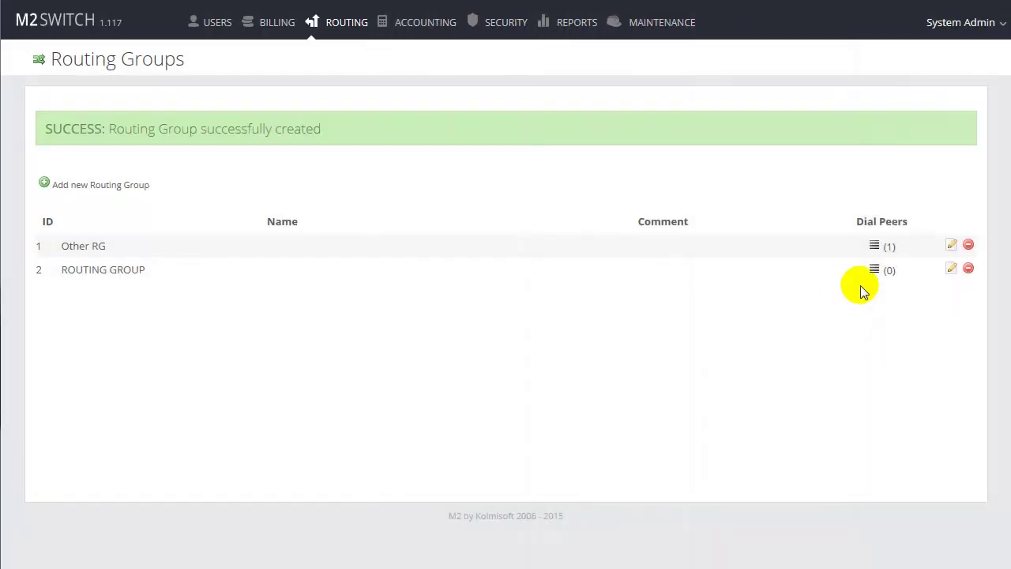
Assign DIAL PEER to ROUTING GROUP with priority 1
{"action": "left_click", "coordinate": [875, 271]}
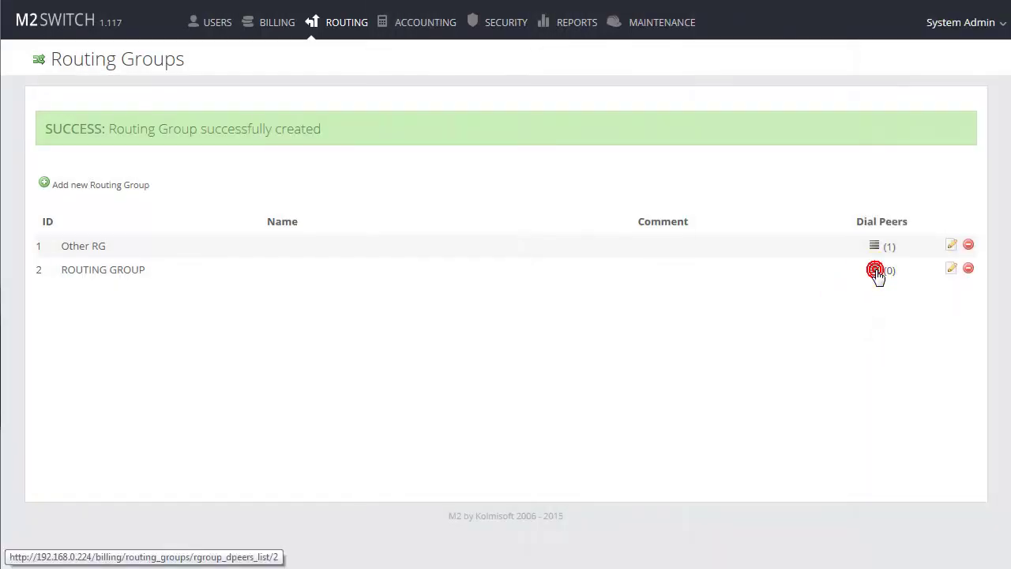
{"action": "left_click", "coordinate": [914, 60]}
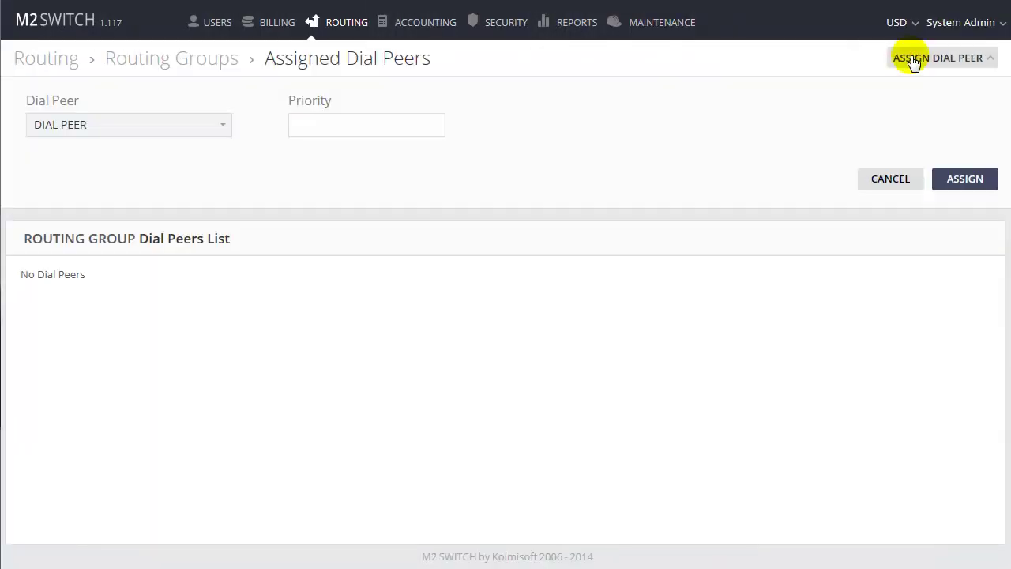
{"action": "left_click", "coordinate": [213, 125]}
{"action": "left_click", "coordinate": [214, 125]}
{"action": "left_click", "coordinate": [214, 125]}
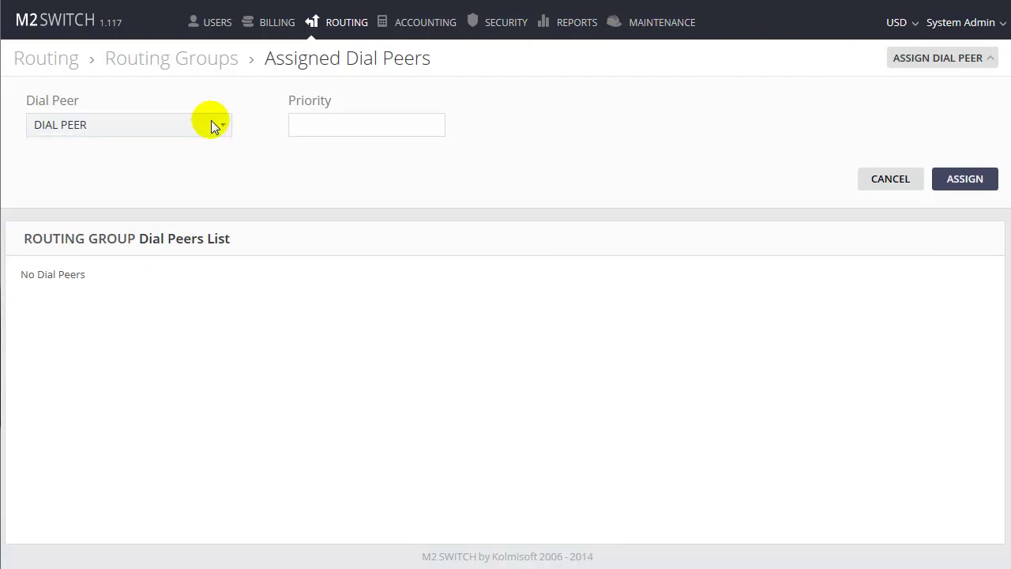
{"action": "left_click", "coordinate": [314, 126]}
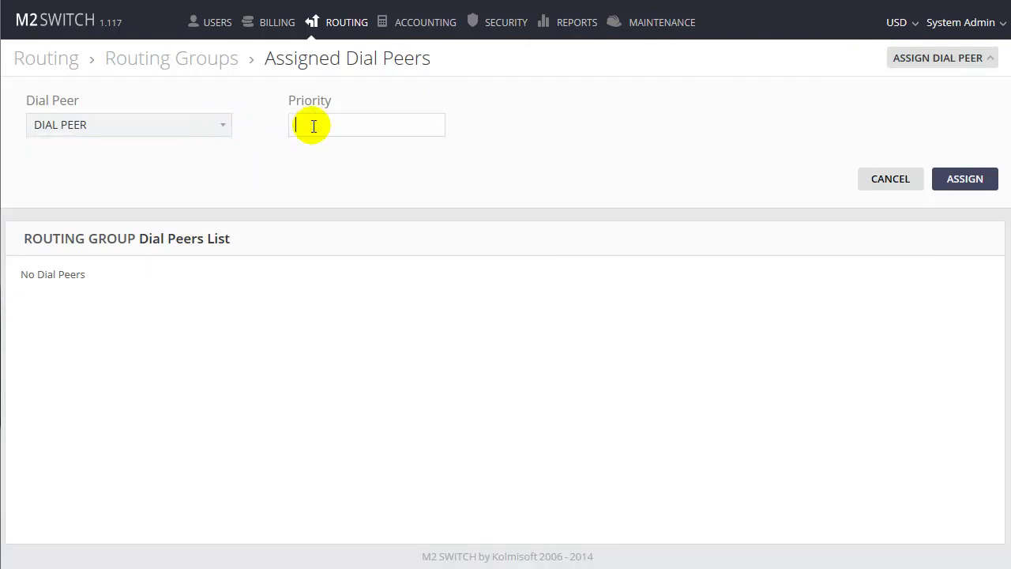
{"action": "left_click", "coordinate": [965, 180]}
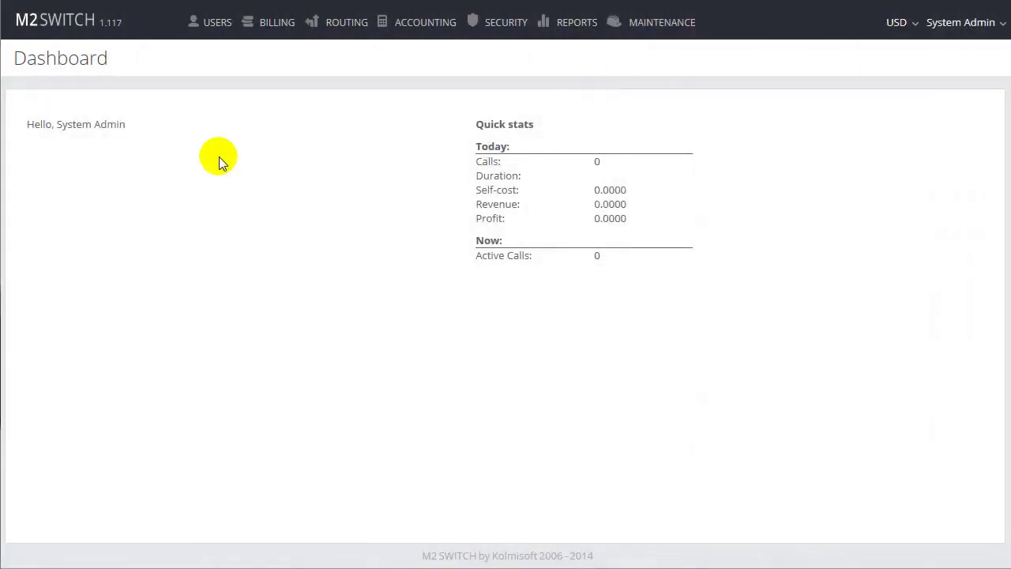
Add a User wholesale tariff named ORIGINATION TARIFF
{"action": "mouse_move", "coordinate": [269, 31]}
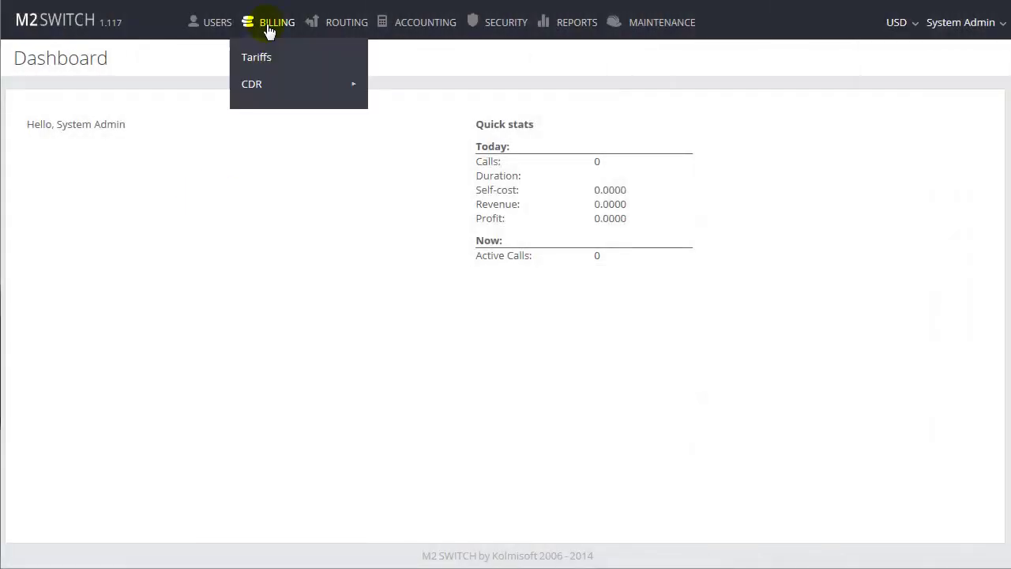
{"action": "left_click", "coordinate": [251, 63]}
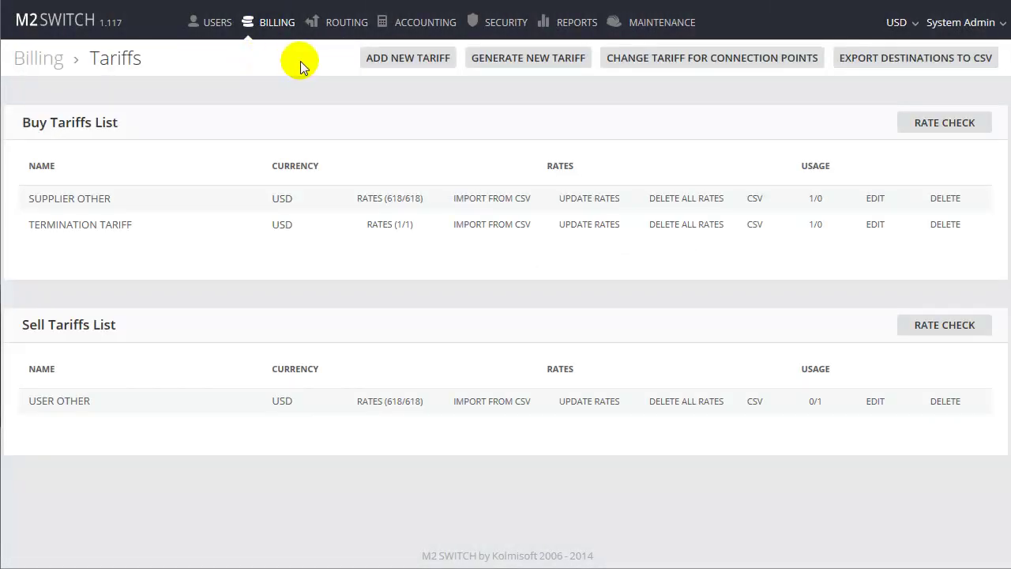
{"action": "left_click", "coordinate": [370, 59]}
{"action": "left_click", "coordinate": [265, 129]}
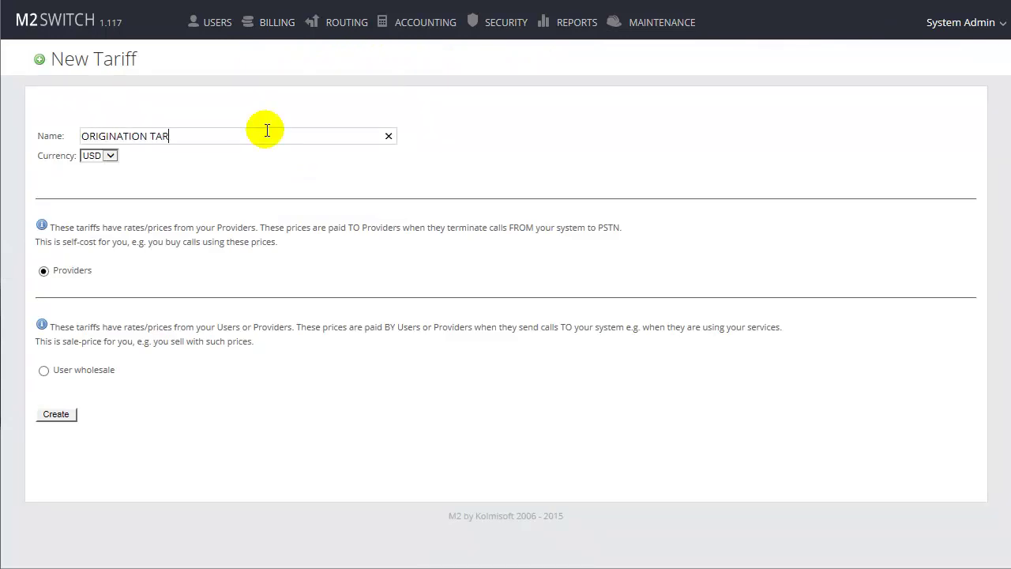
{"action": "left_click", "coordinate": [44, 370]}
{"action": "left_click", "coordinate": [54, 415]}
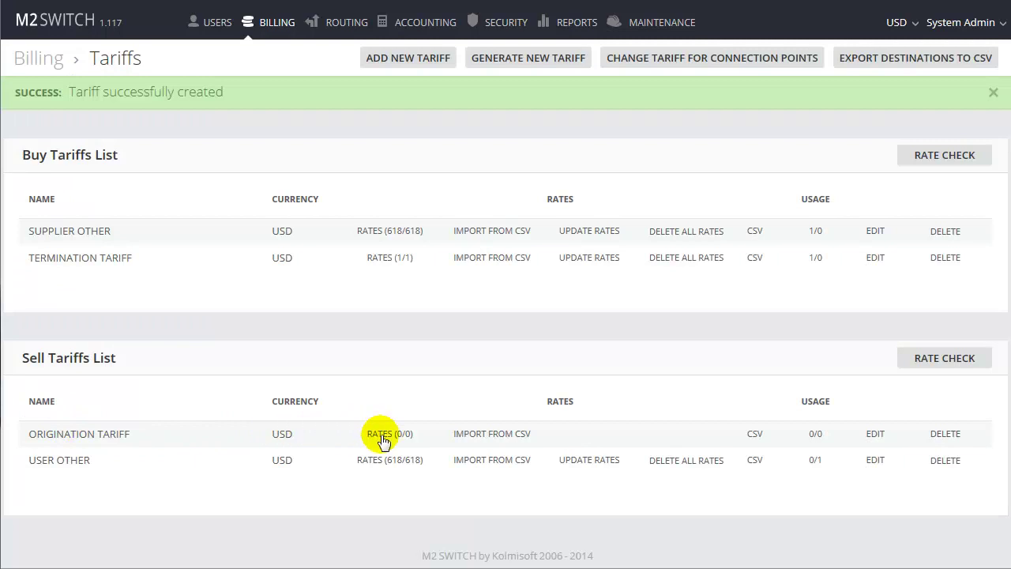
Add prefix 370 at 0.2 USD to ORIGINATION TARIFF and list the L destinations
{"action": "left_click", "coordinate": [395, 436]}
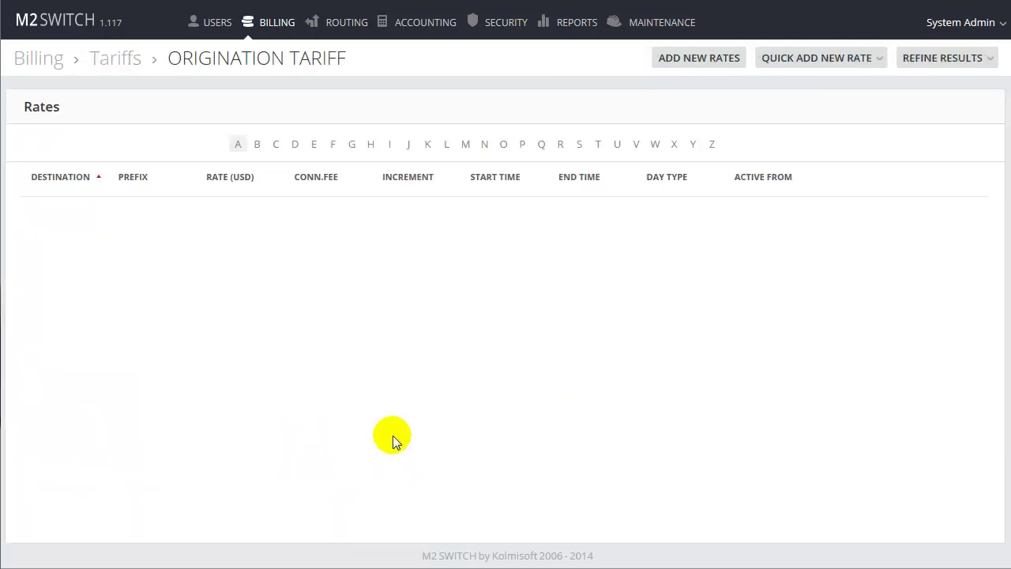
{"action": "left_click", "coordinate": [790, 62]}
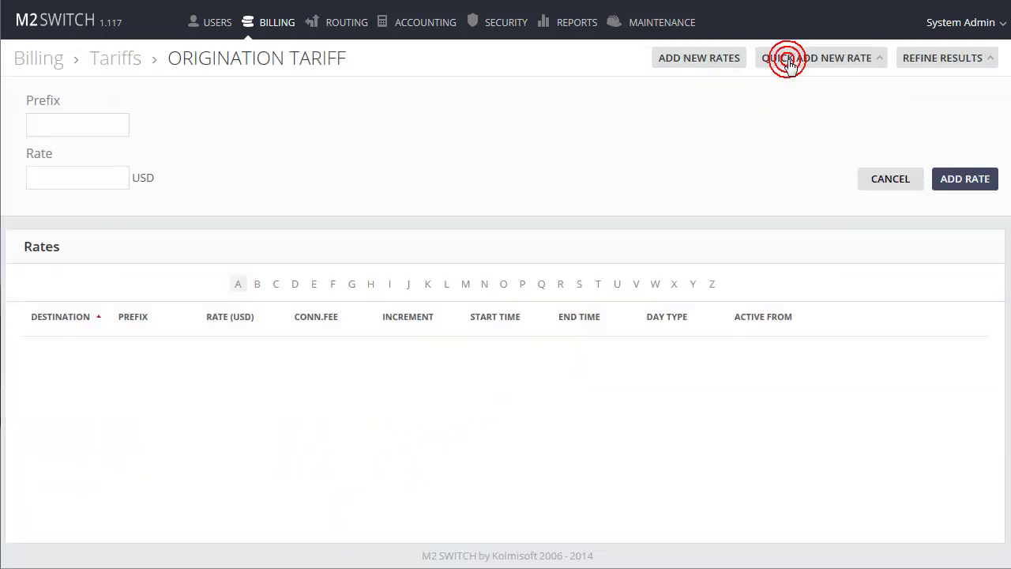
{"action": "left_click", "coordinate": [115, 126]}
{"action": "type", "text": "370"}
{"action": "left_click", "coordinate": [86, 180]}
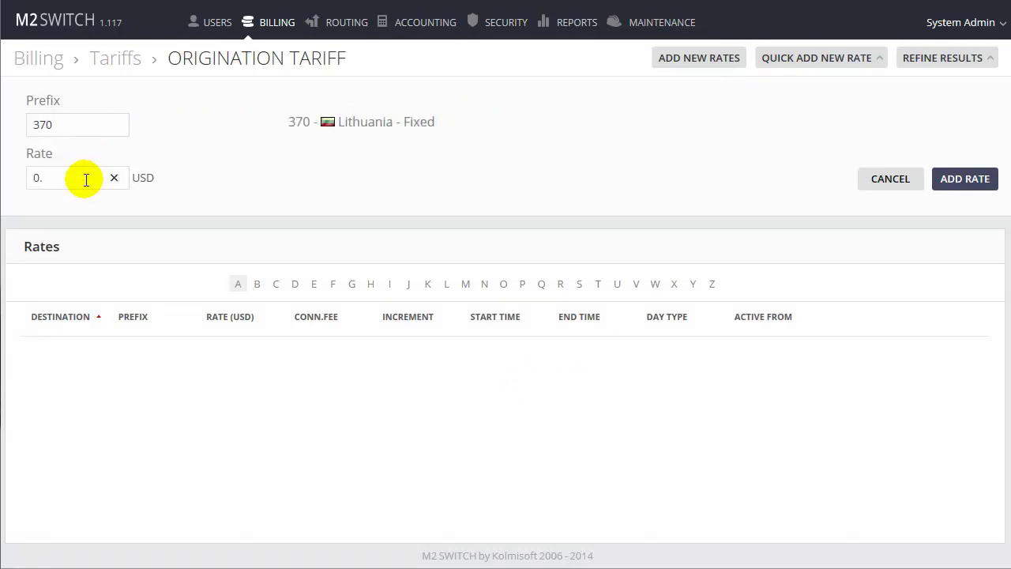
{"action": "type", "text": "0.2"}
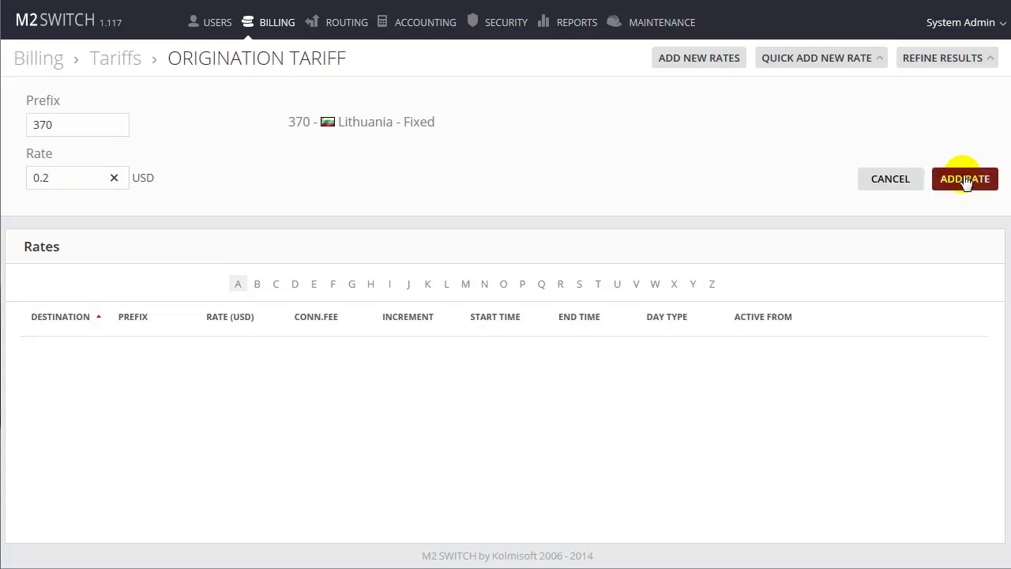
{"action": "left_click", "coordinate": [967, 179]}
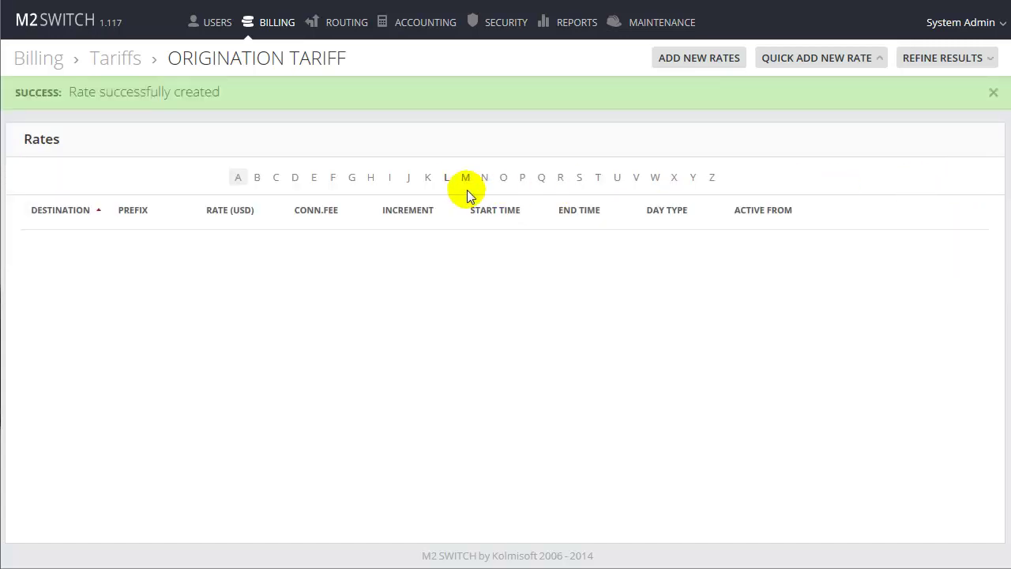
{"action": "left_click", "coordinate": [446, 178]}
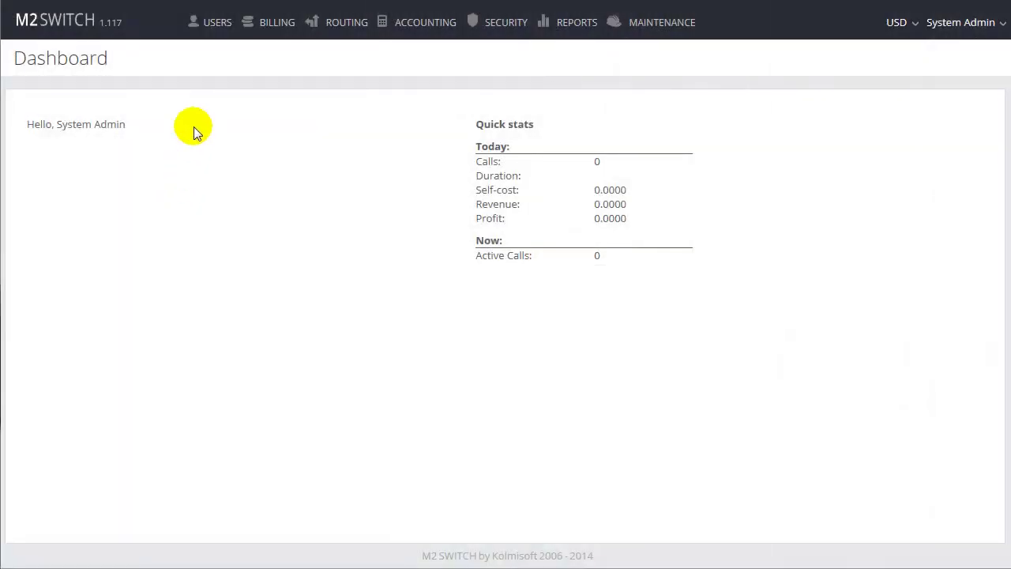
Start a new user named CUSTOMER in the users list and enter its password
{"action": "mouse_move", "coordinate": [200, 30]}
{"action": "left_click", "coordinate": [202, 58]}
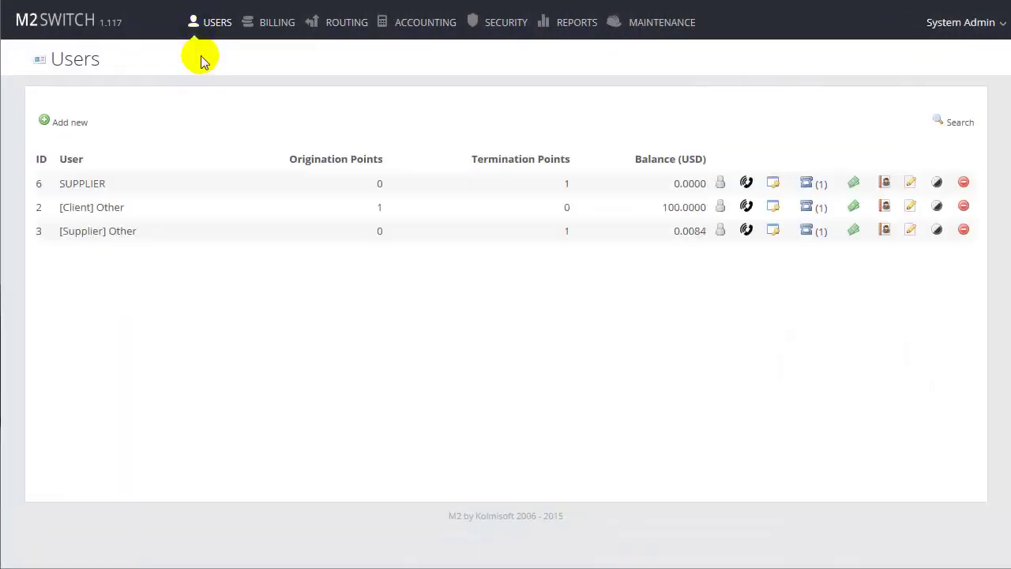
{"action": "left_click", "coordinate": [79, 122]}
{"action": "left_click", "coordinate": [182, 160]}
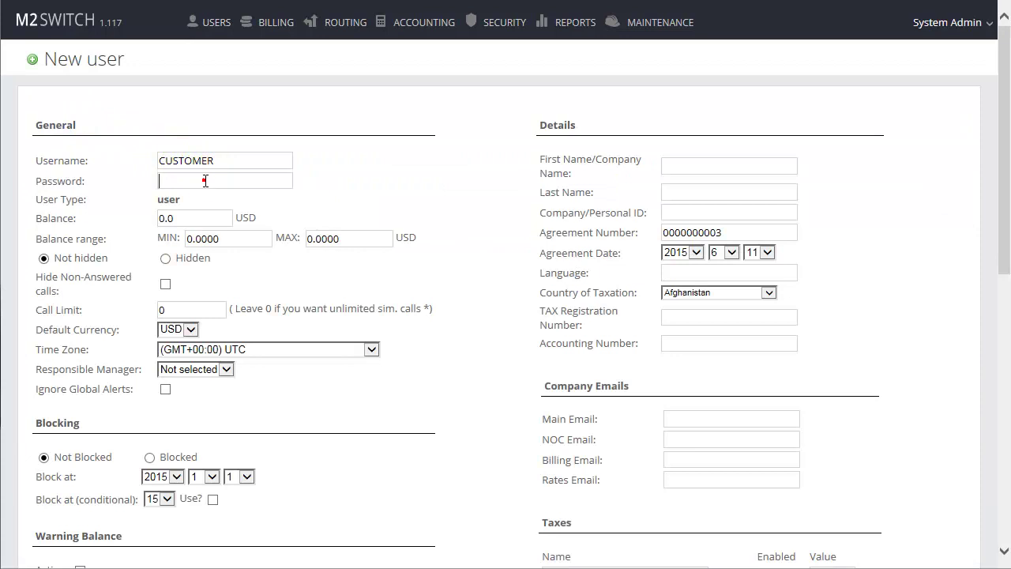
{"action": "left_click", "coordinate": [206, 181]}
{"action": "type", "text": "1234567890"}
Set company name CUSTOMER and minimum balance -5 USD, then create the user
{"action": "left_click", "coordinate": [678, 167]}
{"action": "type", "text": "CUSTOMER"}
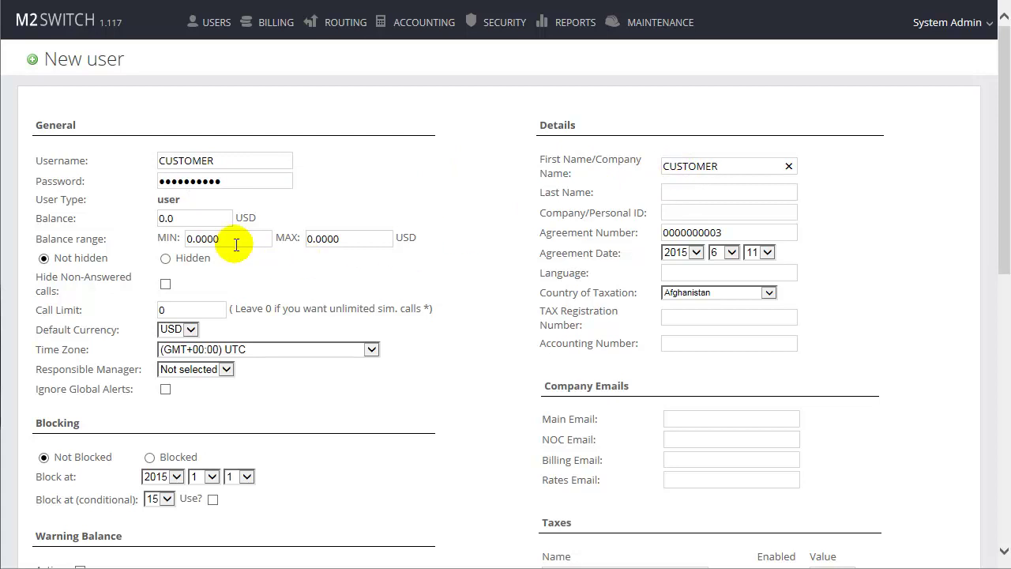
{"action": "left_click_drag", "start_coordinate": [233, 238], "coordinate": [172, 237]}
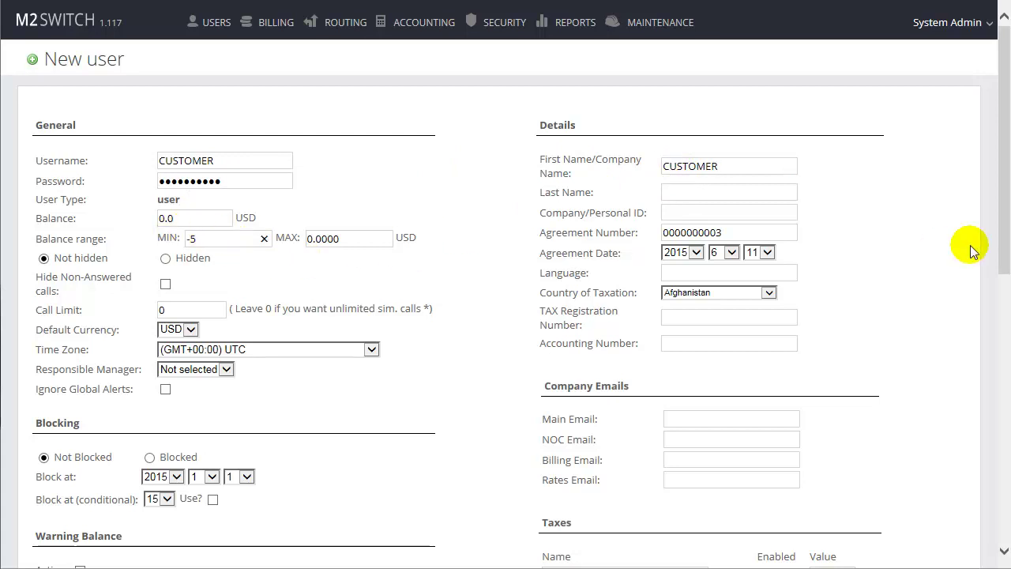
{"action": "left_click_drag", "start_coordinate": [1006, 229], "coordinate": [999, 523]}
{"action": "left_click", "coordinate": [49, 509]}
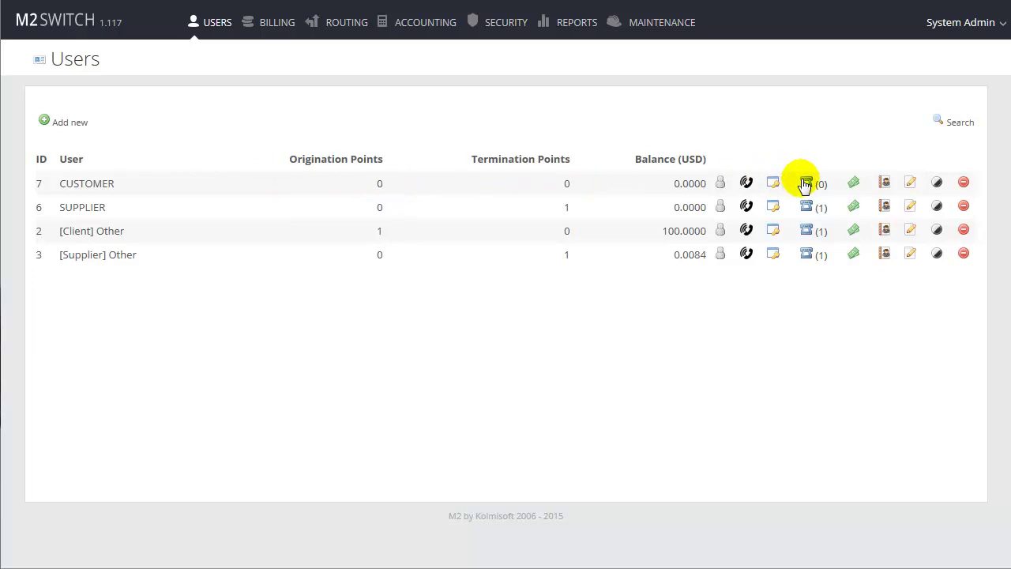
Add CUSTOMER's connection point ORIGINATION POINT at IP 46.251.50.103 and disable the G.711 A-law codec
{"action": "left_click", "coordinate": [804, 183]}
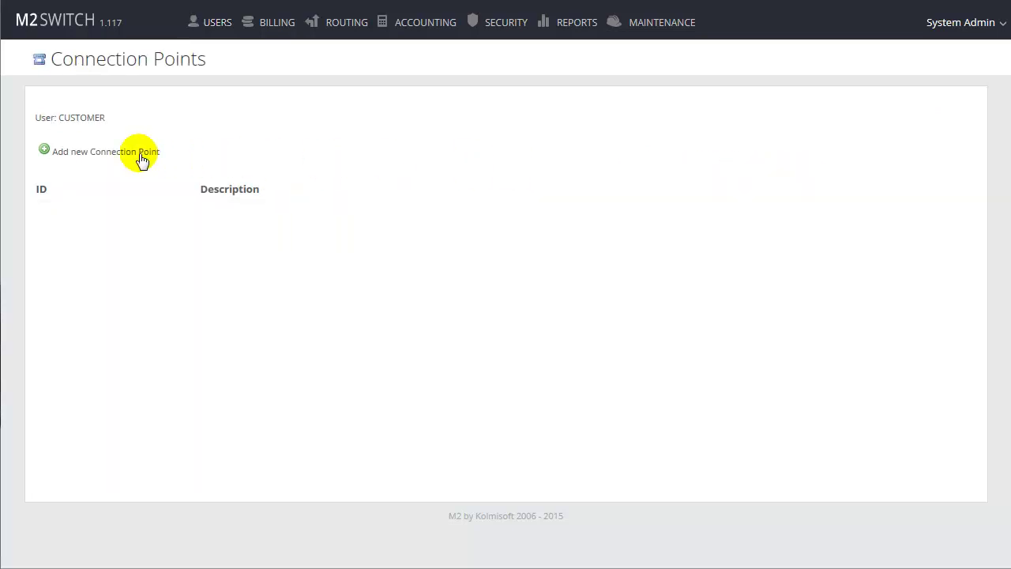
{"action": "left_click", "coordinate": [140, 158]}
{"action": "left_click", "coordinate": [137, 189]}
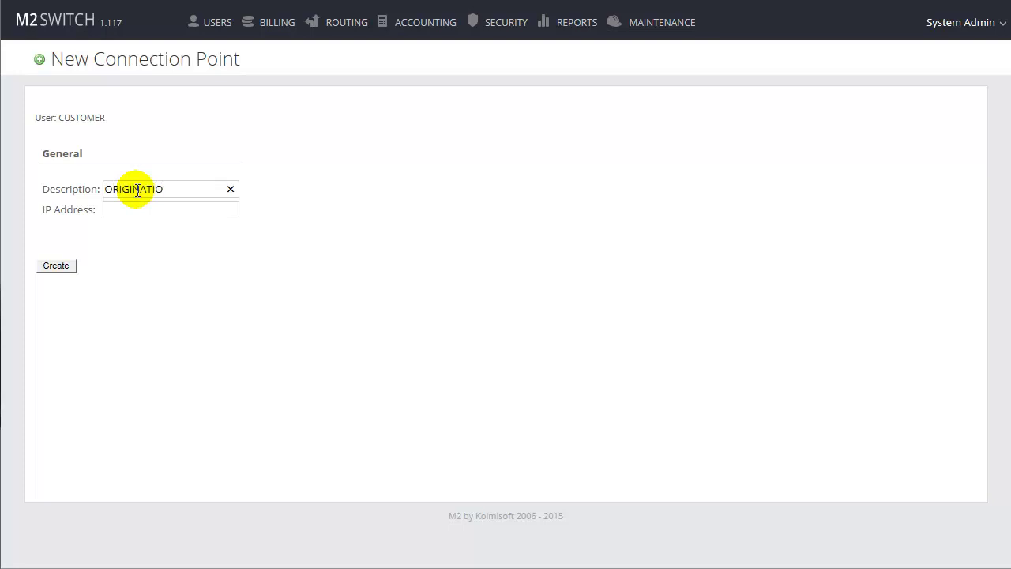
{"action": "type", "text": "ORIGINATION POINT"}
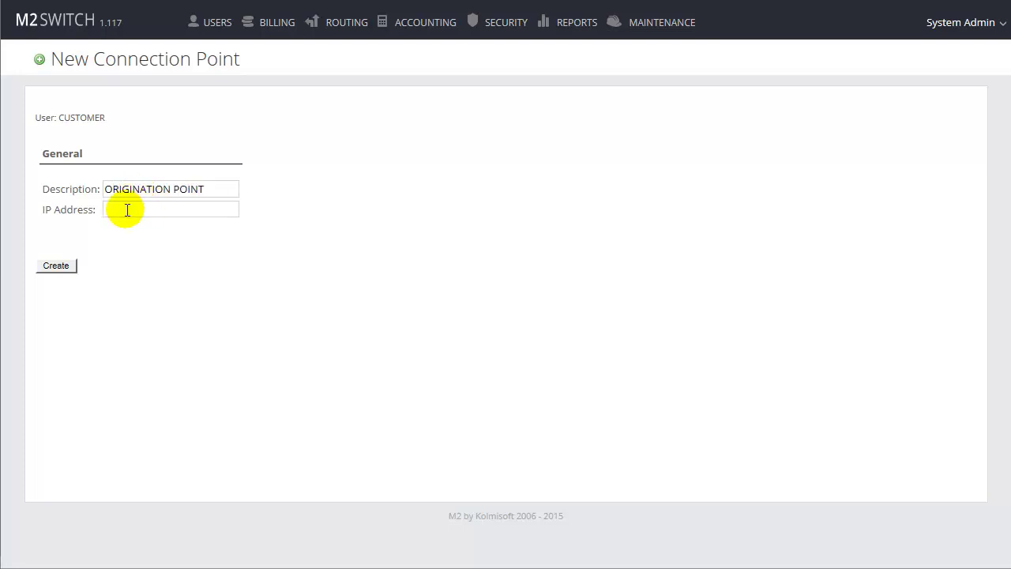
{"action": "left_click", "coordinate": [127, 210]}
{"action": "type", "text": "46.251.50.103"}
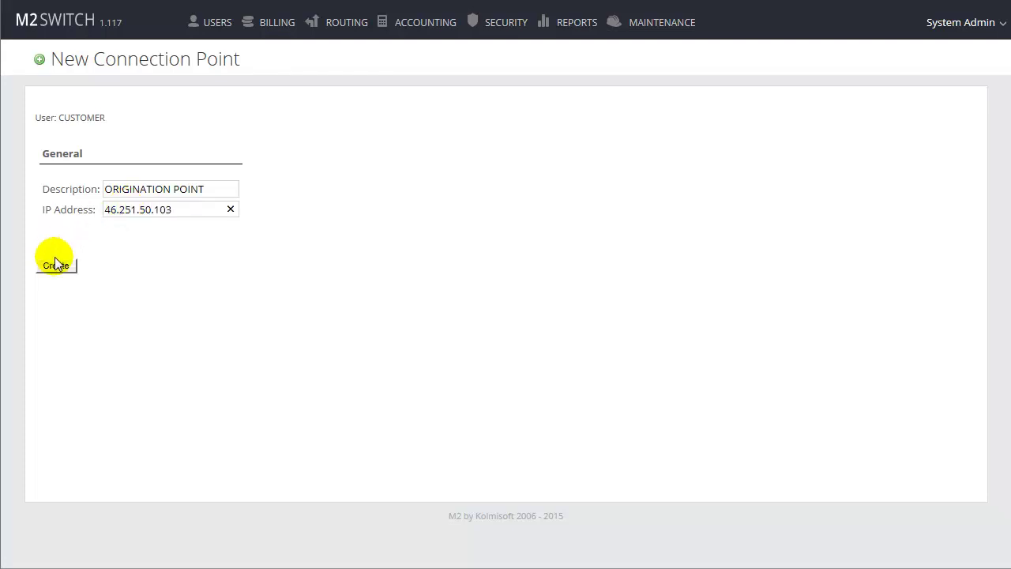
{"action": "left_click", "coordinate": [52, 266]}
{"action": "left_click", "coordinate": [478, 278]}
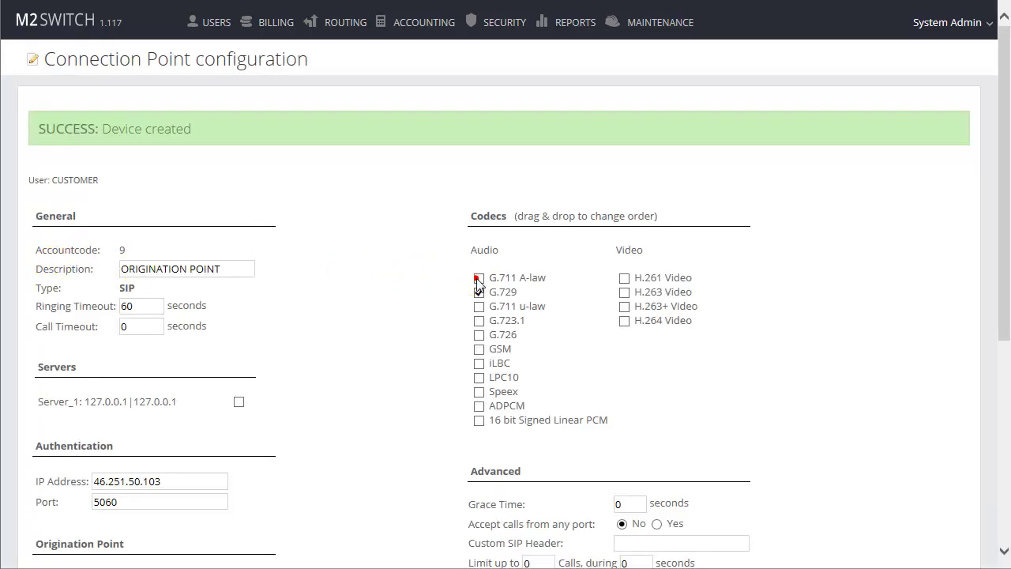
Assign the point to Server_1, accept calls from any port, and make it an active origination point
{"action": "left_click", "coordinate": [238, 403]}
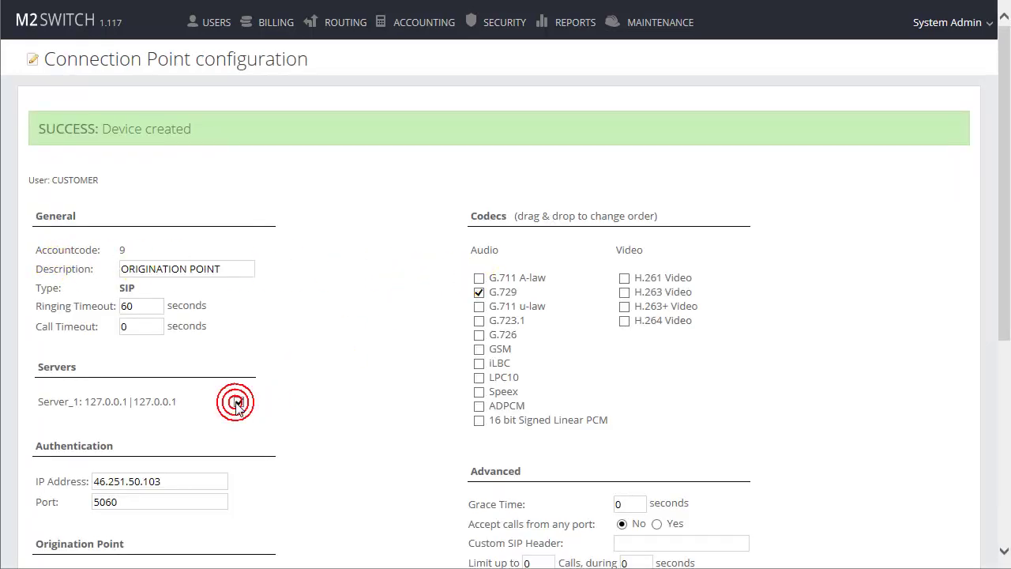
{"action": "left_click_drag", "start_coordinate": [1000, 226], "coordinate": [995, 444]}
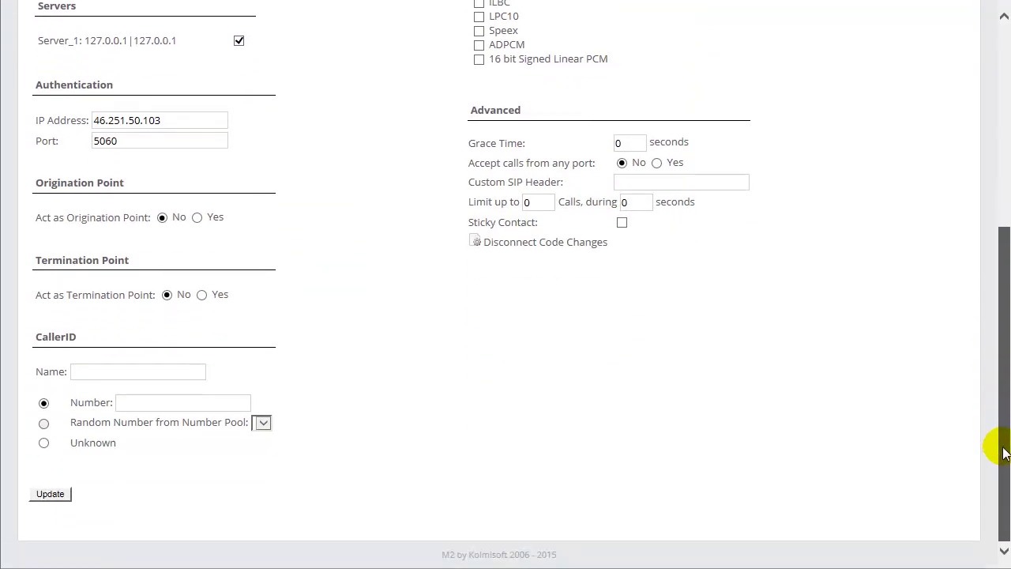
{"action": "left_click", "coordinate": [656, 163]}
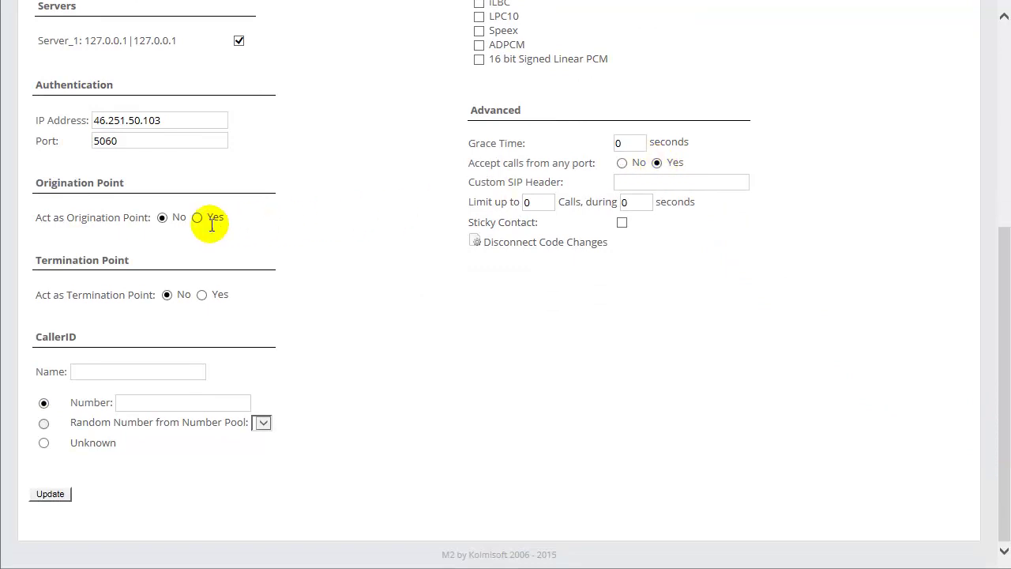
{"action": "left_click", "coordinate": [197, 218]}
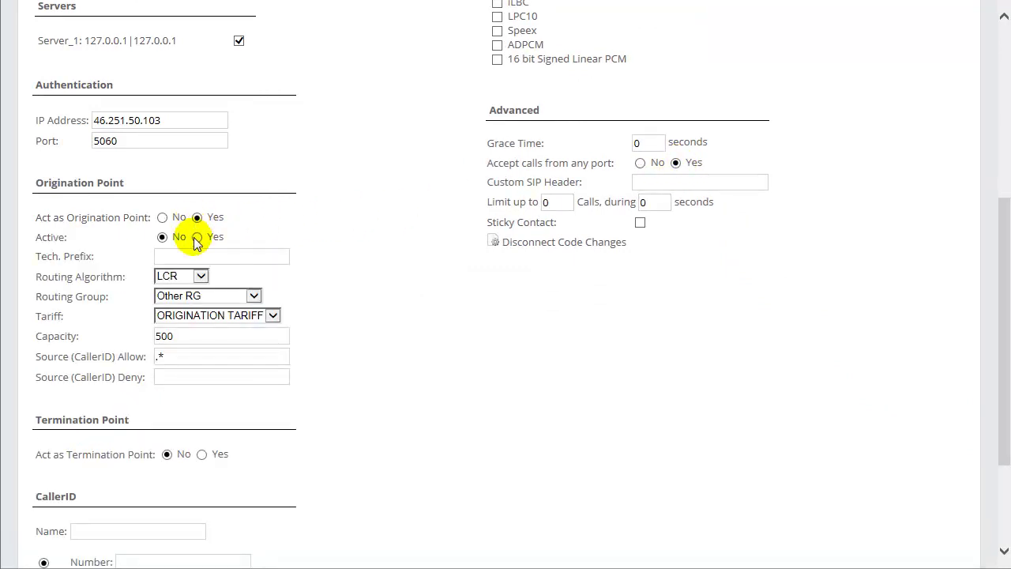
{"action": "left_click", "coordinate": [197, 237]}
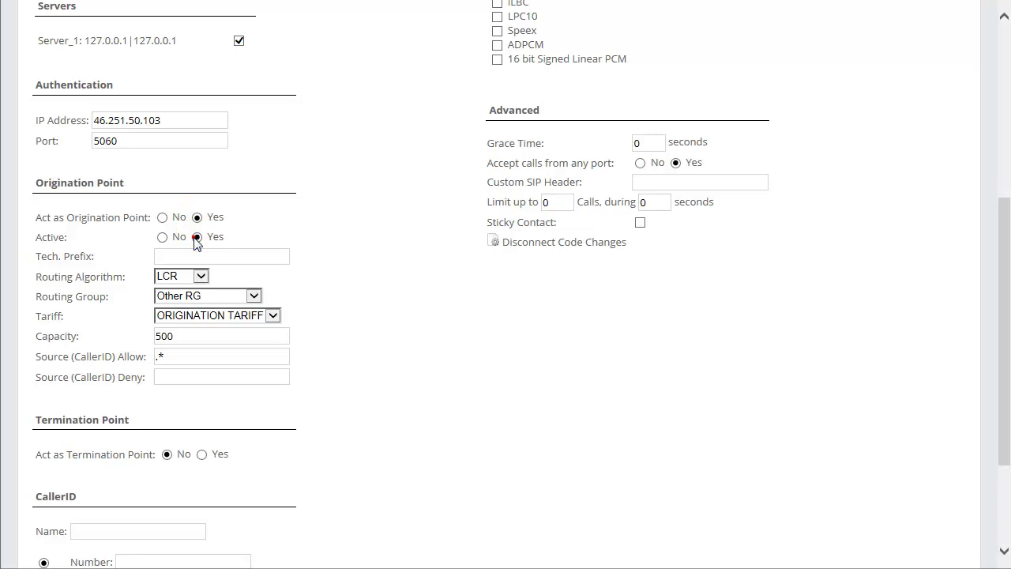
Choose ROUTING GROUP and ORIGINATION TARIFF for the origination point and save the settings
{"action": "left_click", "coordinate": [204, 298]}
{"action": "left_click", "coordinate": [210, 308]}
{"action": "left_click", "coordinate": [243, 316]}
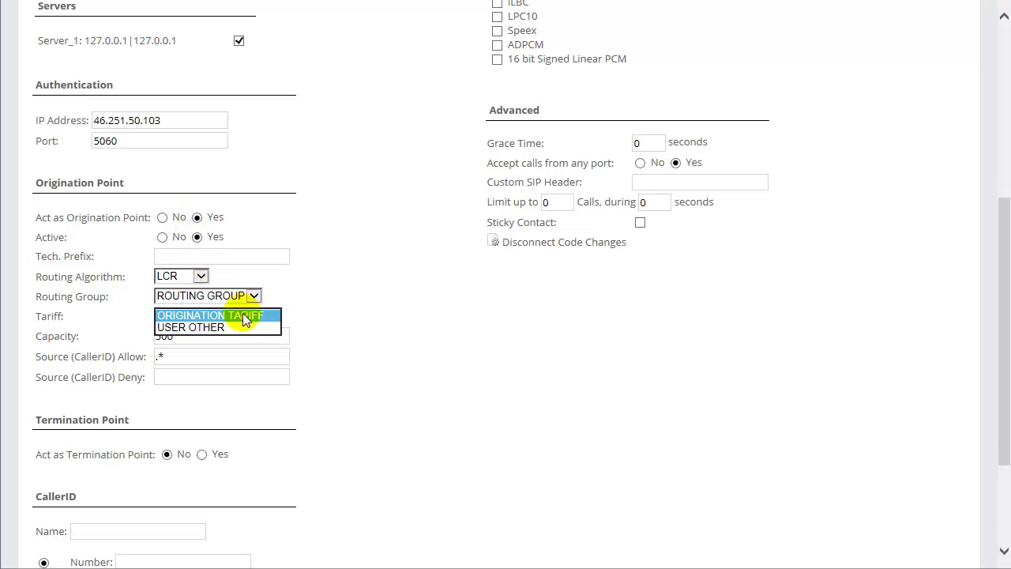
{"action": "left_click", "coordinate": [245, 316]}
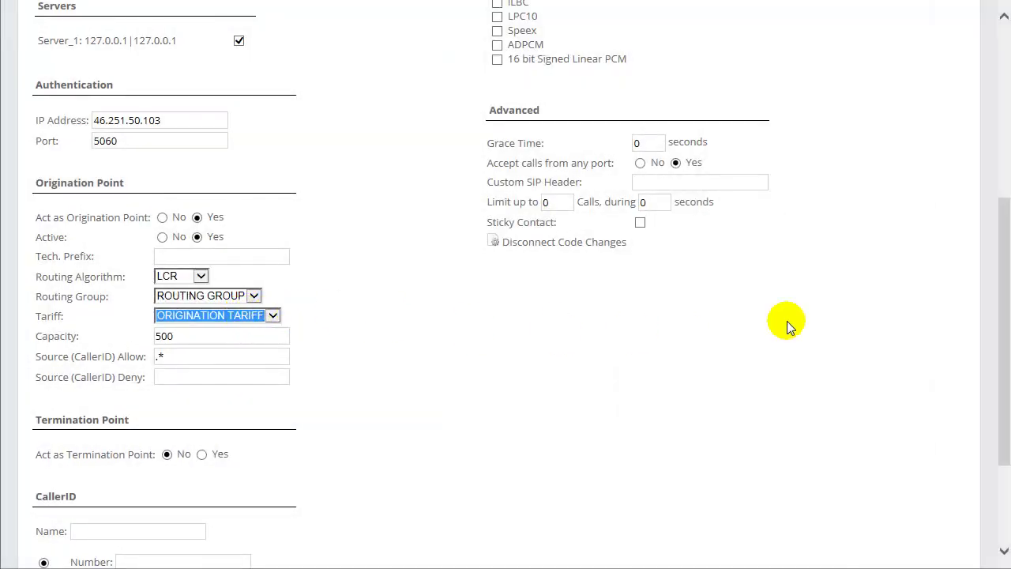
{"action": "left_click_drag", "start_coordinate": [993, 285], "coordinate": [1005, 368]}
{"action": "left_click", "coordinate": [49, 494]}
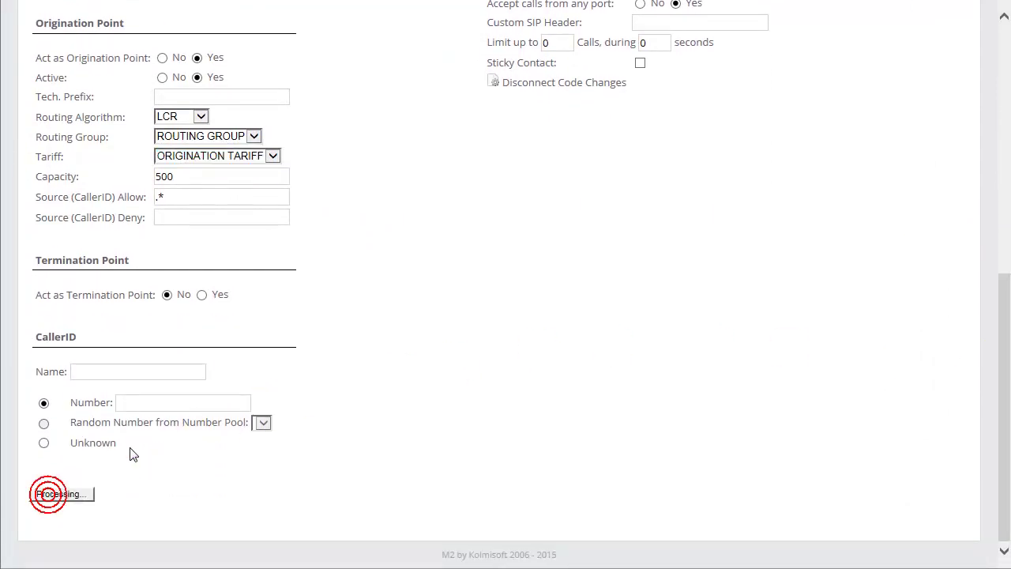